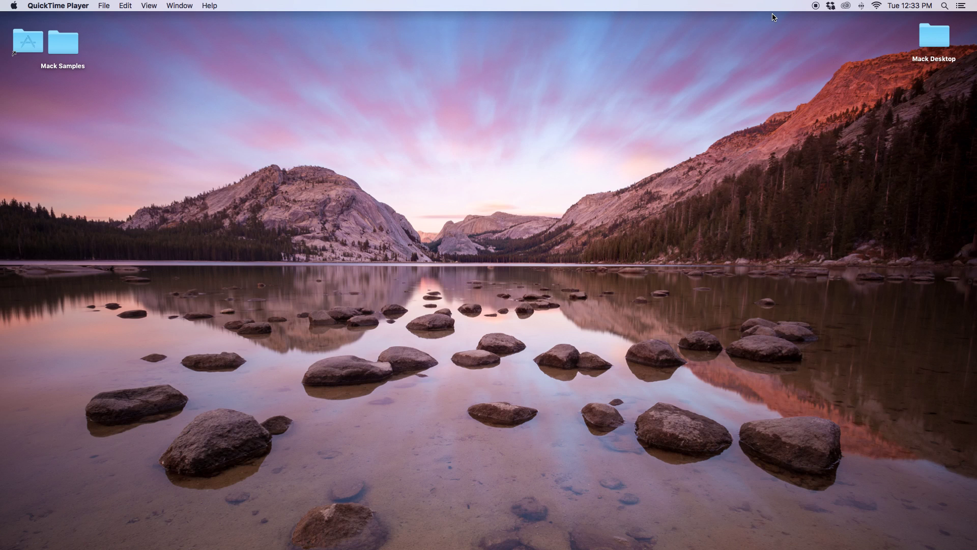
# Step: Restore Chrome, play a few seconds of the At Last lyrics video, and select its URL
pyautogui.moveTo(573, 529)
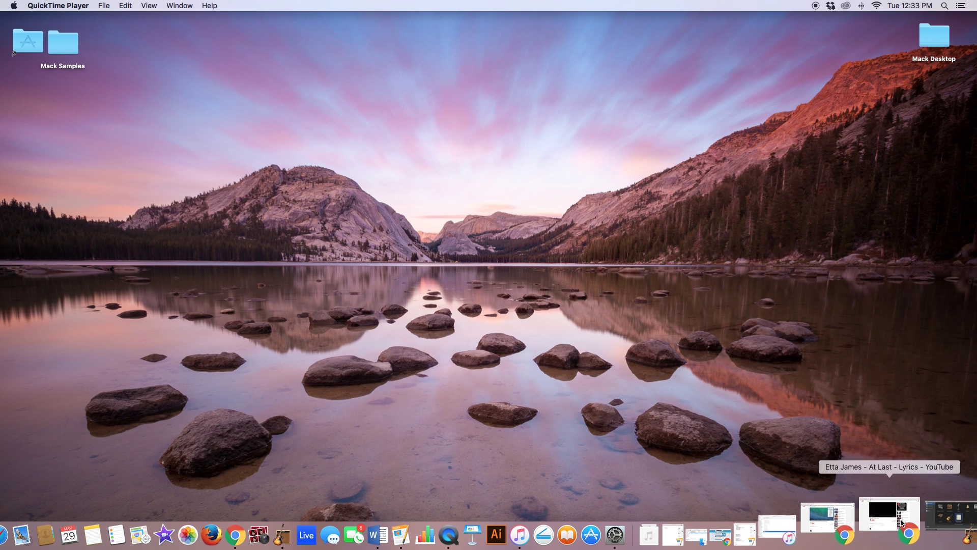
pyautogui.click(902, 522)
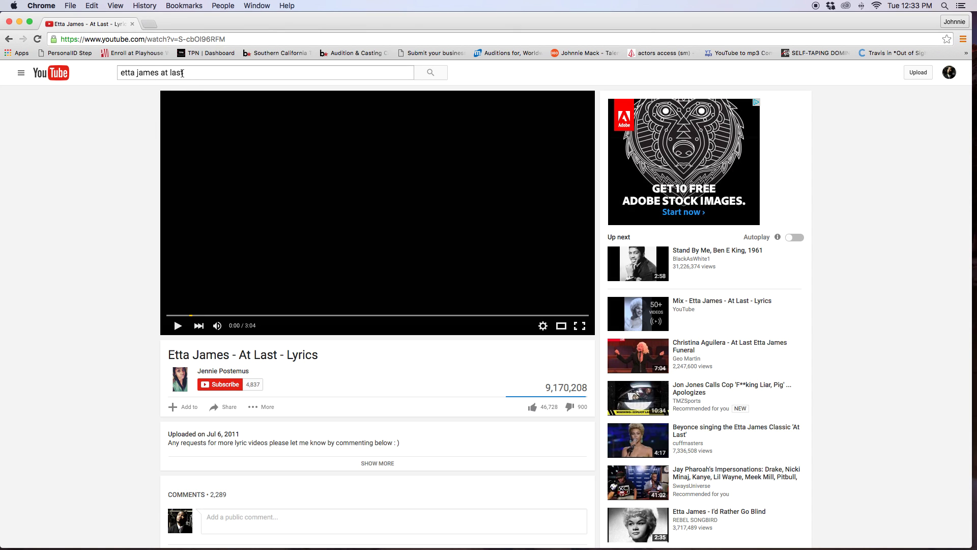
pyautogui.click(178, 327)
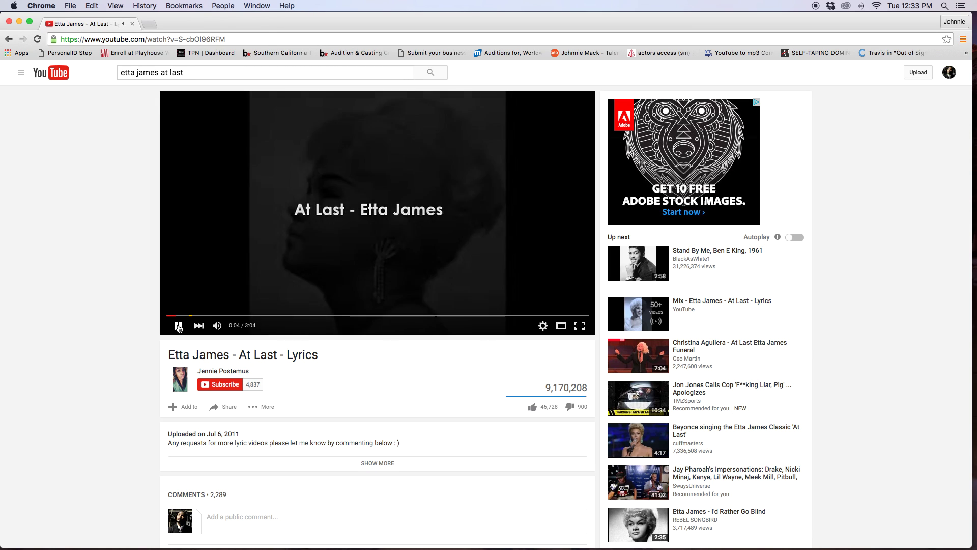
pyautogui.click(178, 326)
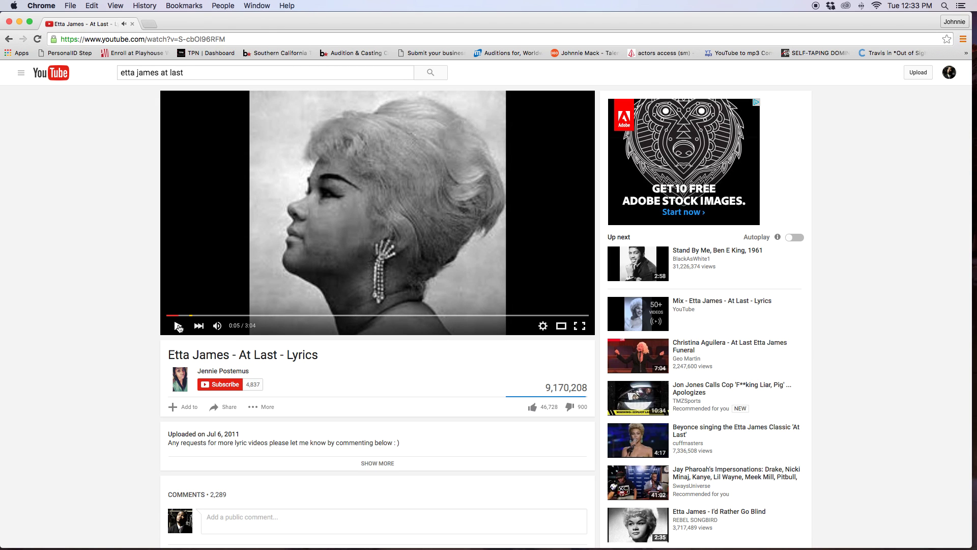
pyautogui.click(230, 40)
pyautogui.press('super+c')
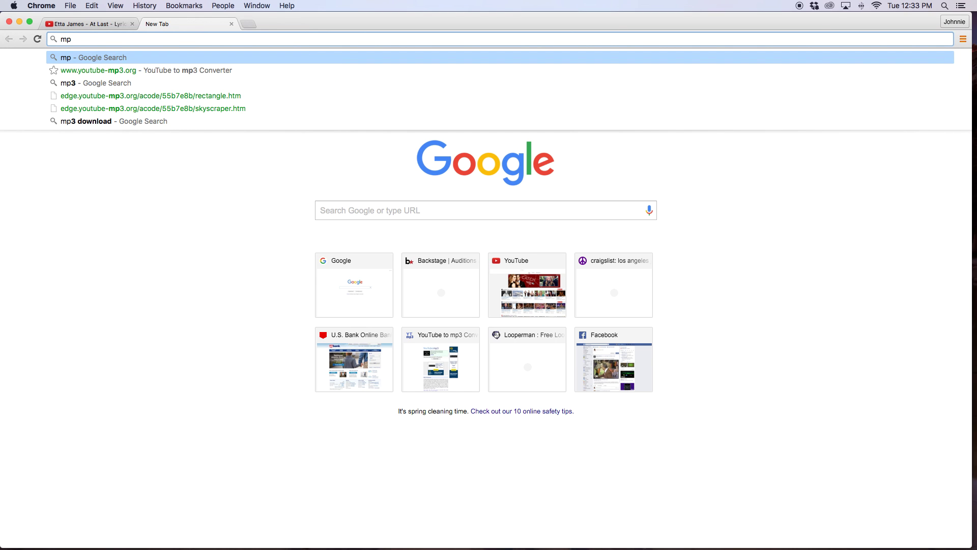
pyautogui.press('Down')
pyautogui.press('Down')
pyautogui.press('Up')
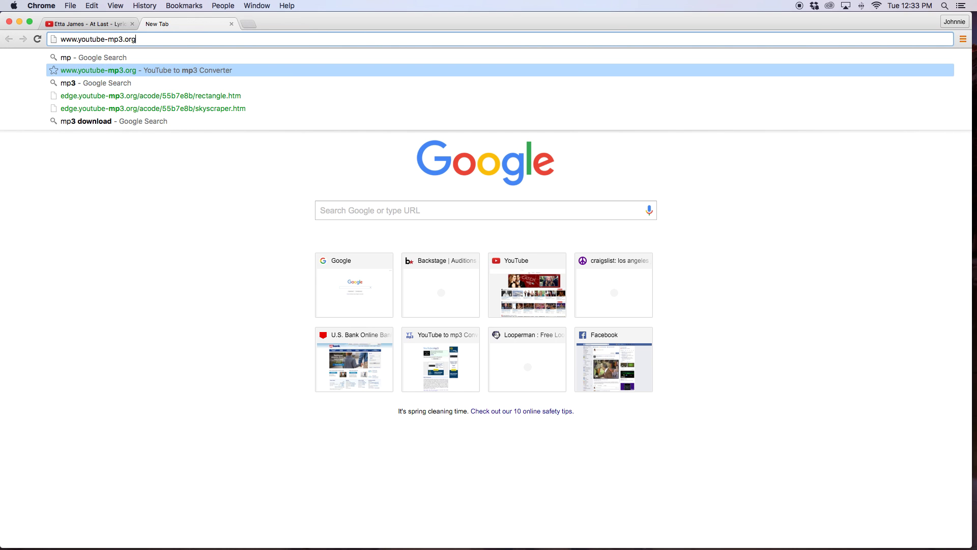
pyautogui.press('Return')
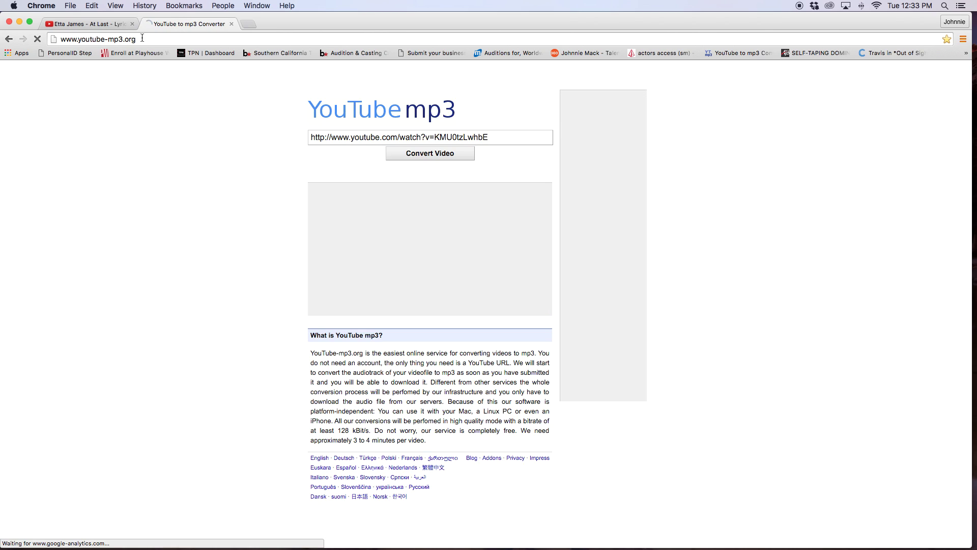
# Step: Paste the At Last video link, convert it to mp3, and download the file
pyautogui.click(357, 141)
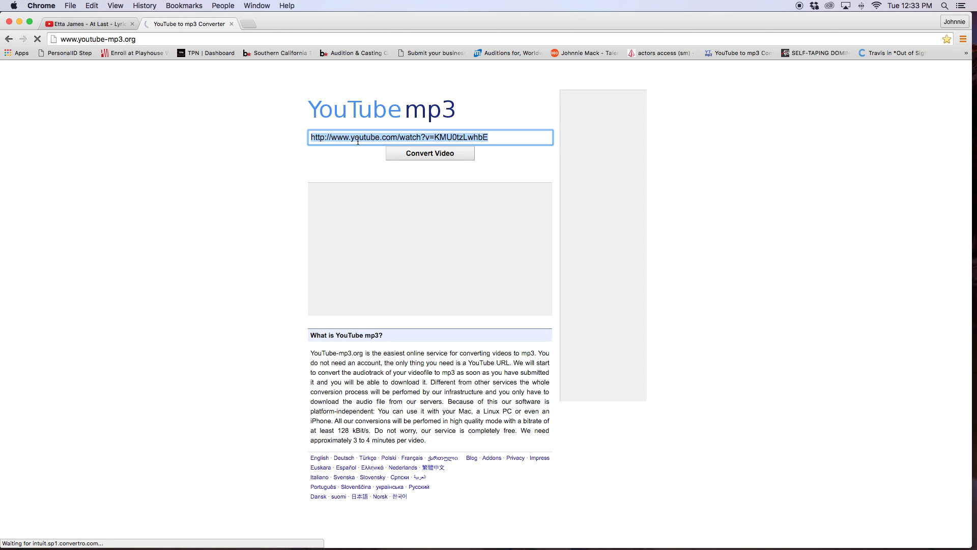
pyautogui.press('super+v')
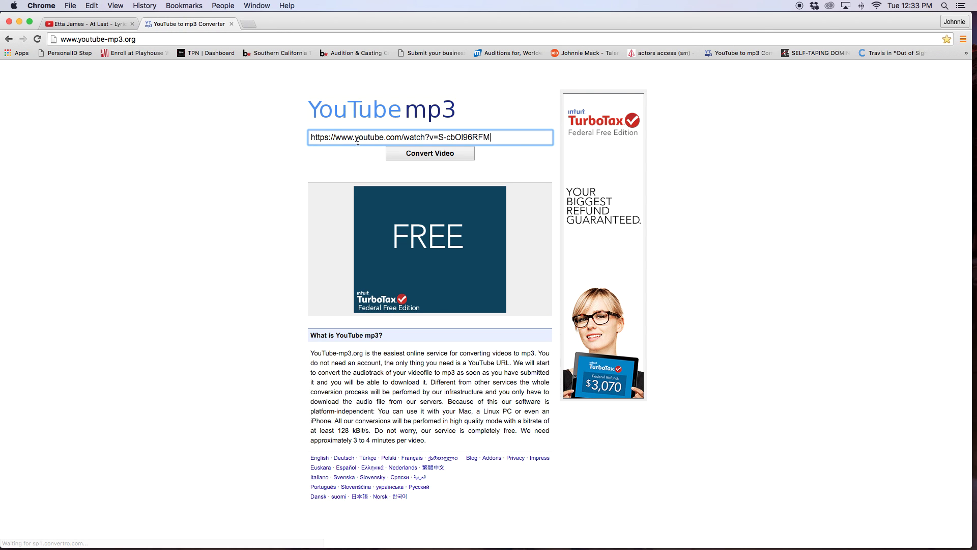
pyautogui.click(401, 153)
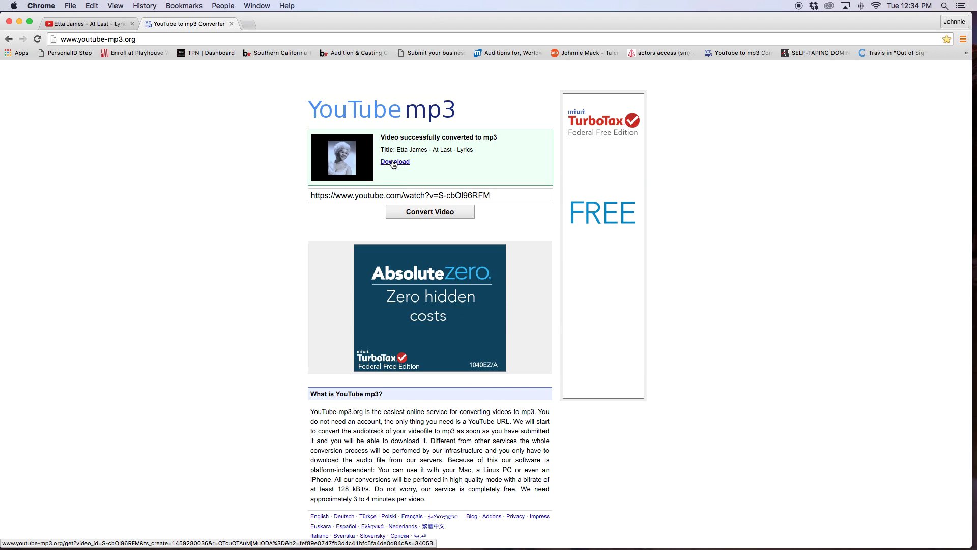
pyautogui.click(393, 162)
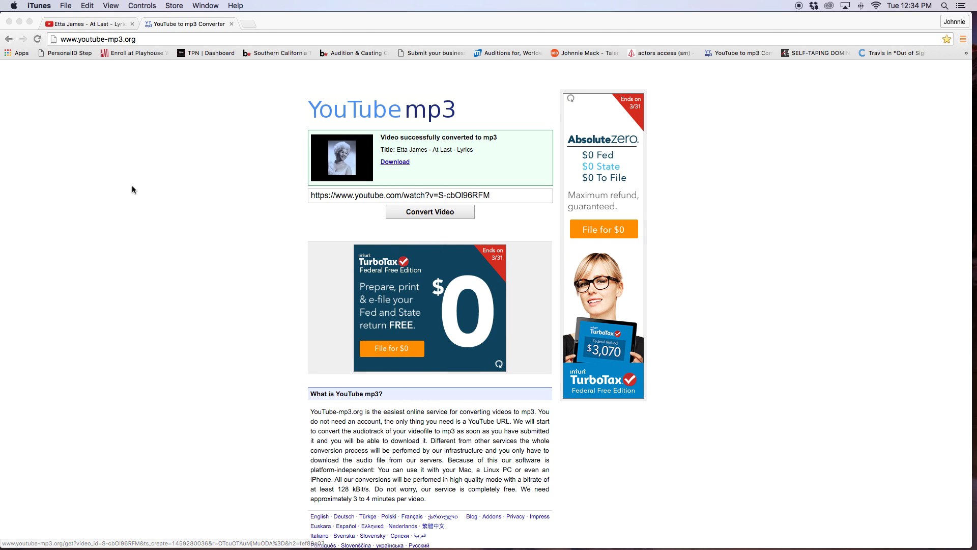
pyautogui.click(20, 24)
# Step: Check 'Etta James - At Last - Lyrics' in the iTunes library, pause it, and minimize iTunes
pyautogui.click(19, 23)
pyautogui.moveTo(724, 547)
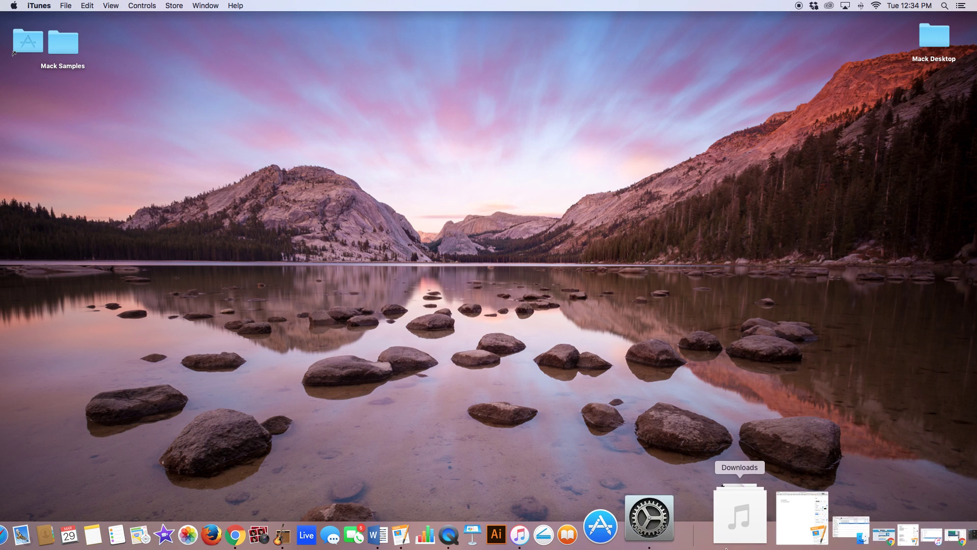
pyautogui.click(849, 518)
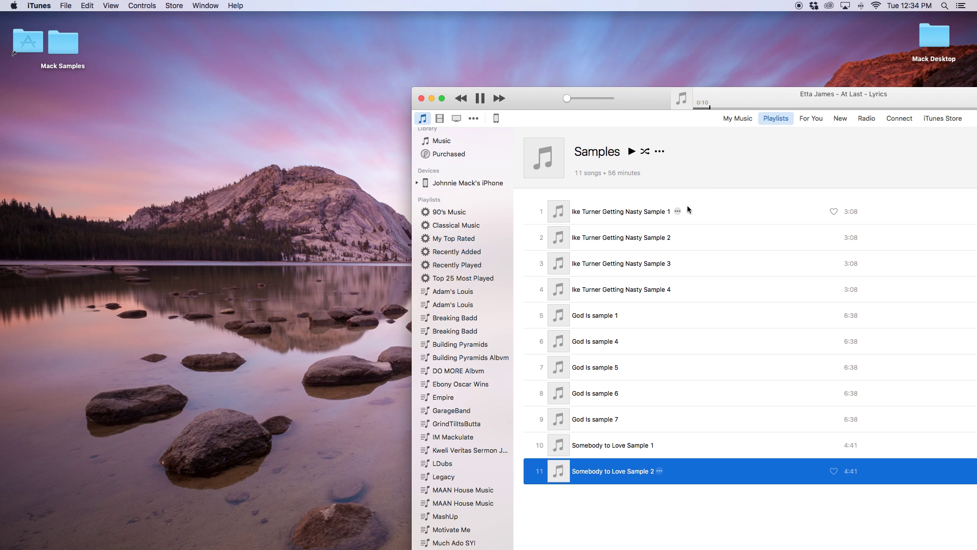
pyautogui.click(740, 118)
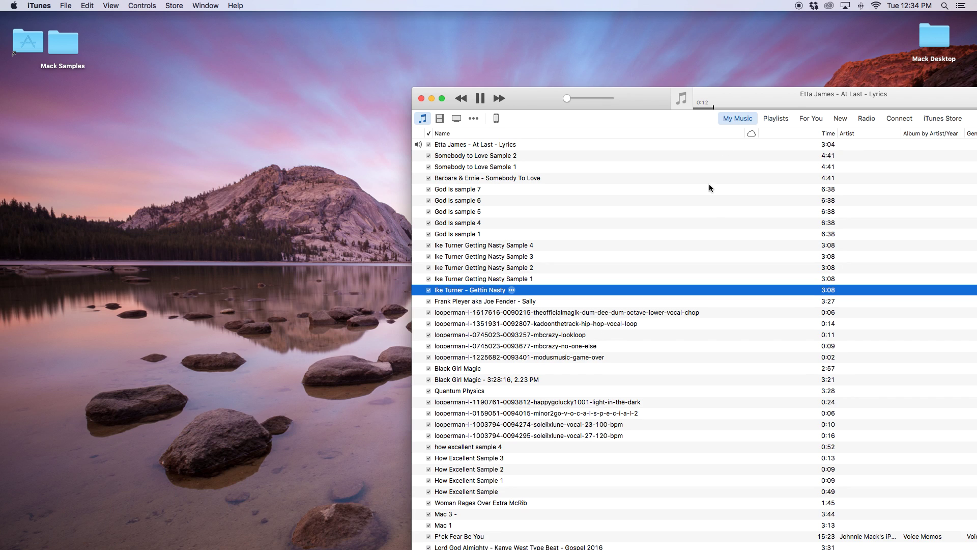
pyautogui.click(480, 99)
pyautogui.click(432, 99)
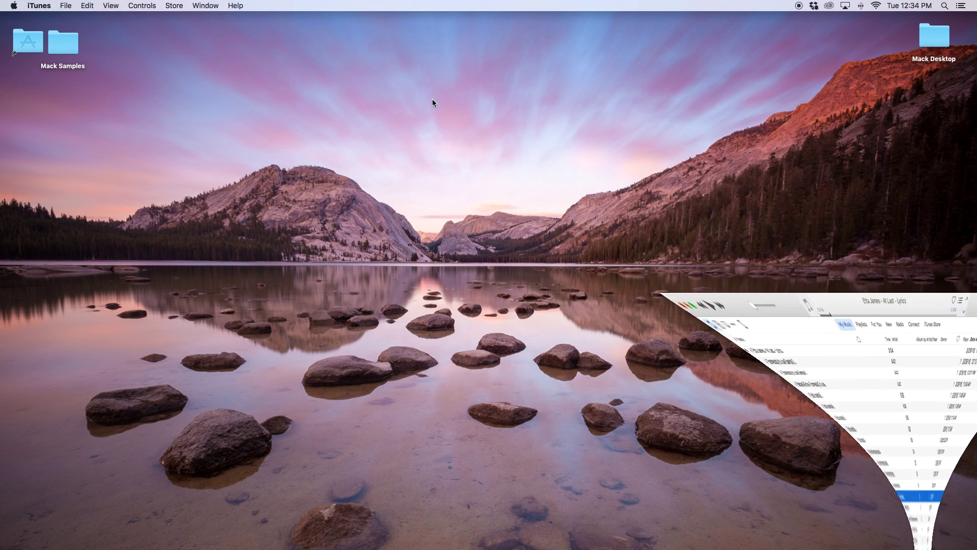
pyautogui.moveTo(714, 543)
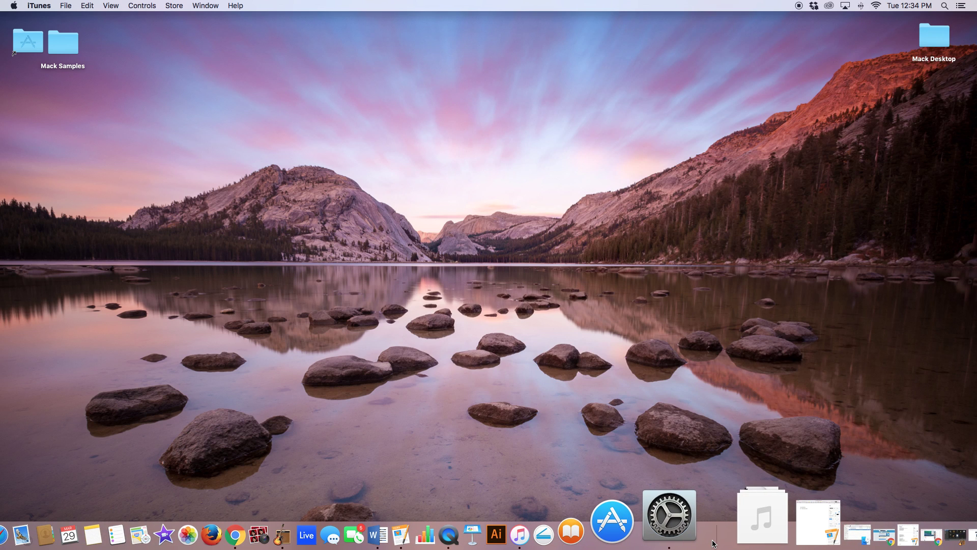
# Step: Create an Empty Project with one microphone Audio track, Audio 1
pyautogui.click(860, 525)
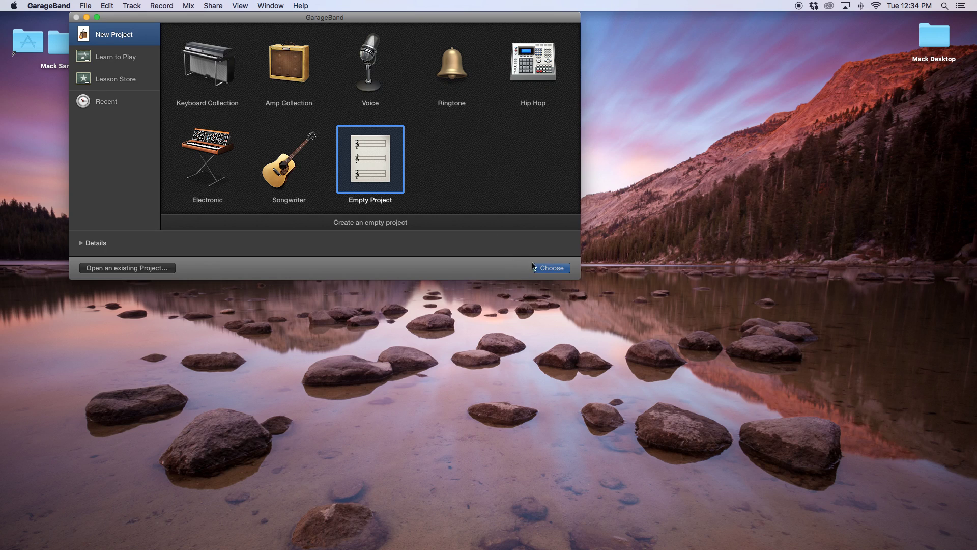
pyautogui.click(535, 267)
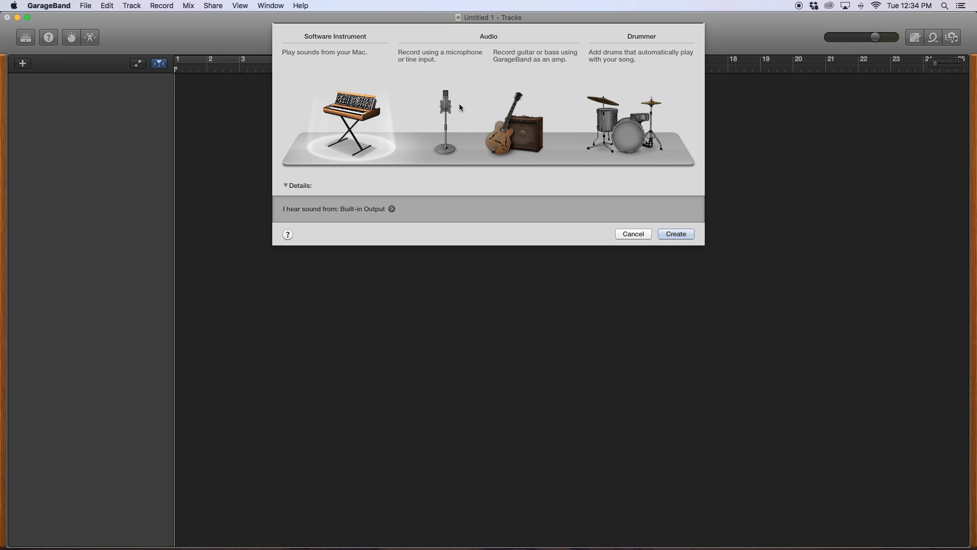
pyautogui.click(451, 109)
pyautogui.click(669, 275)
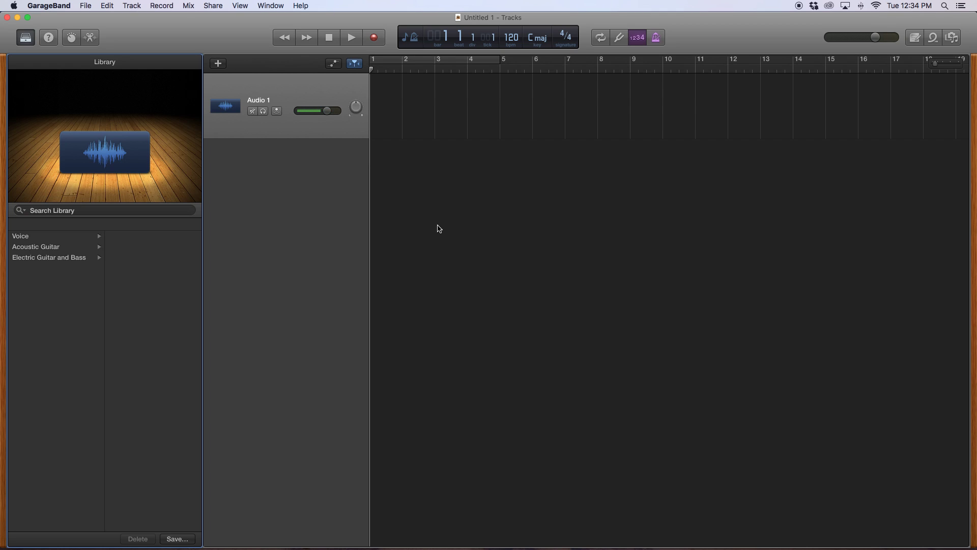
# Step: Turn off count-in and drag 'Etta James - At Last', found by searching 'etta', onto the track
pyautogui.click(640, 37)
pyautogui.click(952, 39)
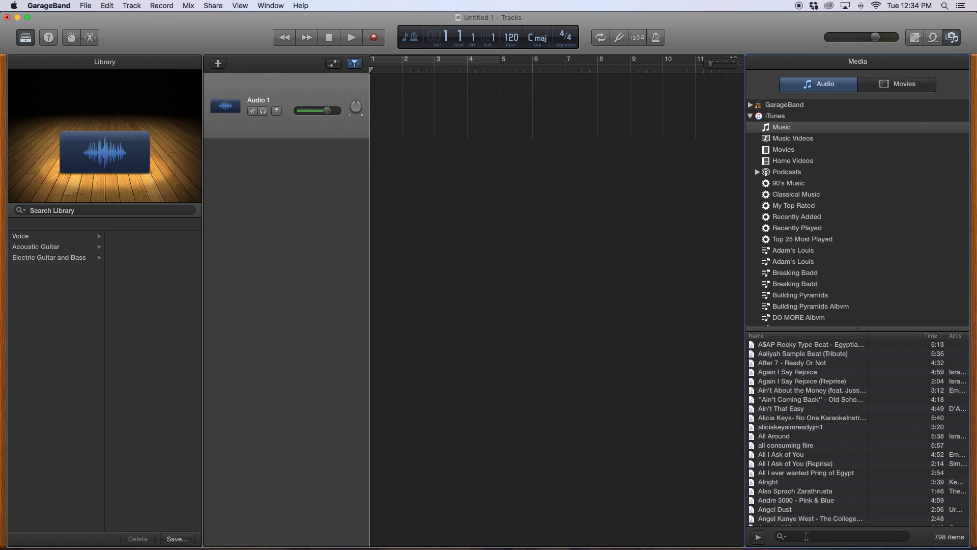
pyautogui.click(805, 535)
pyautogui.write('etta')
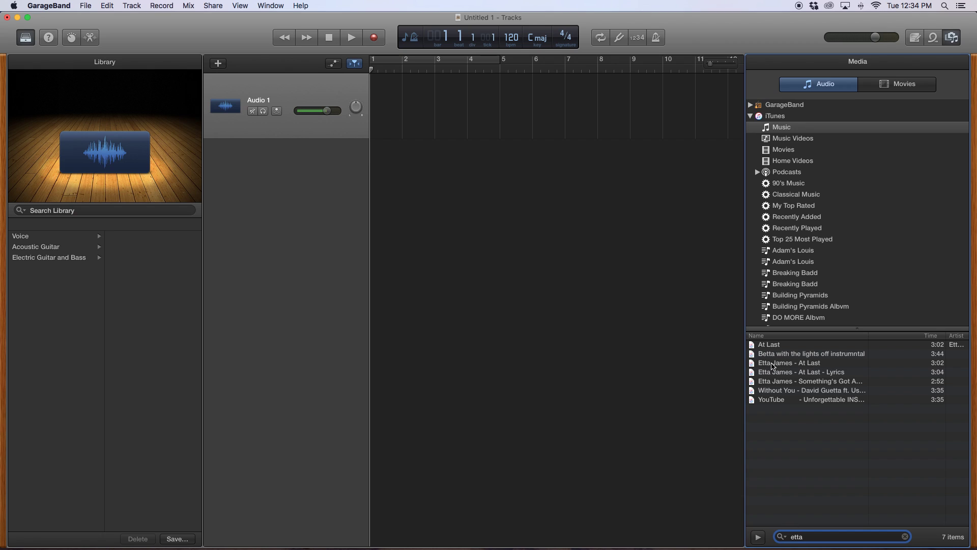
pyautogui.moveTo(783, 364); pyautogui.dragTo(373, 132)
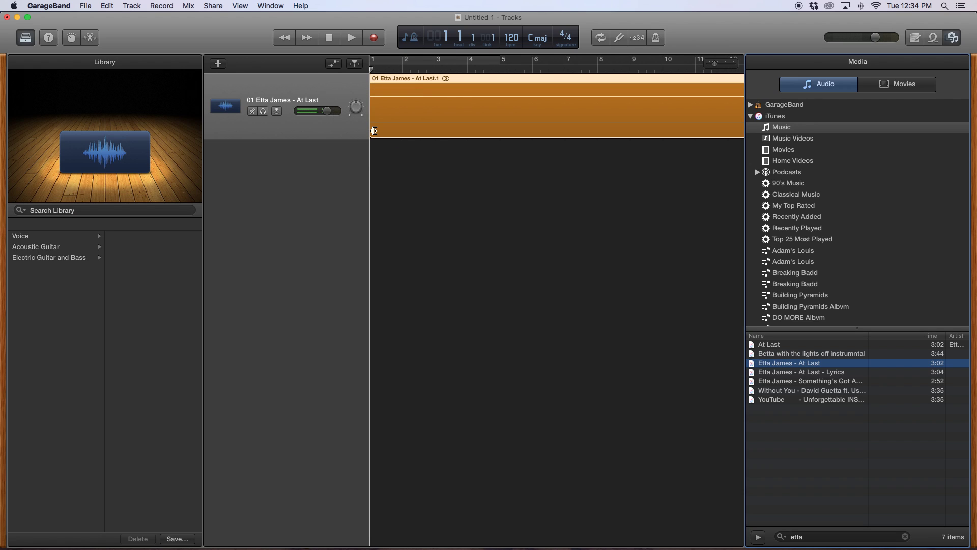
pyautogui.click(952, 39)
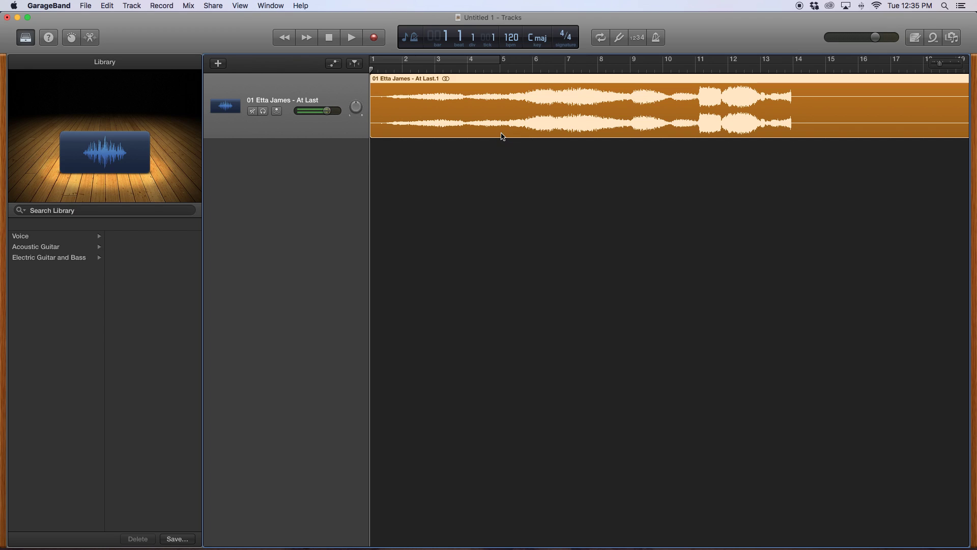
# Step: Play the song, audition from bar 10, then park the playhead at bar 11 and zoom in
pyautogui.press('space')
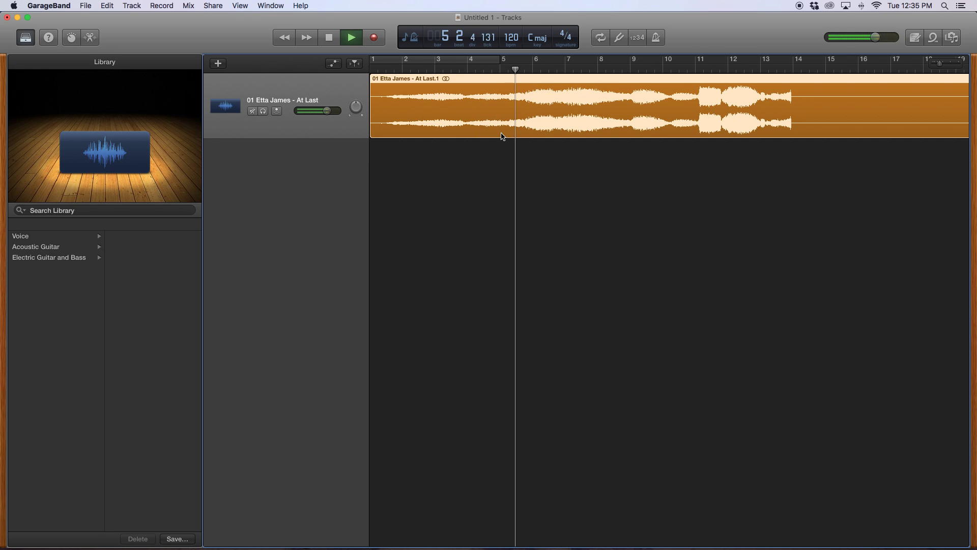
pyautogui.click(635, 66)
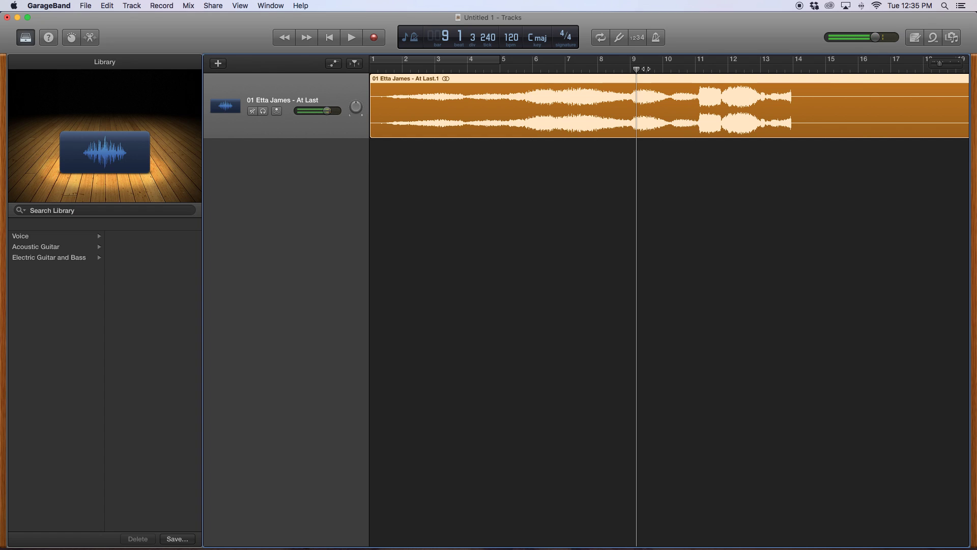
pyautogui.click(662, 68)
pyautogui.press('space')
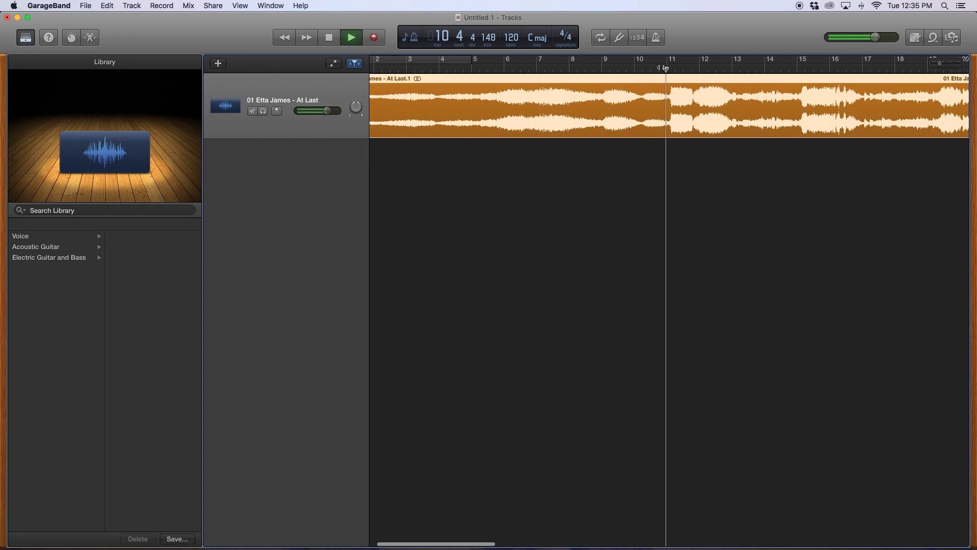
pyautogui.press('space')
pyautogui.moveTo(663, 68); pyautogui.dragTo(656, 69)
pyautogui.hscroll(-1, 656, 69)
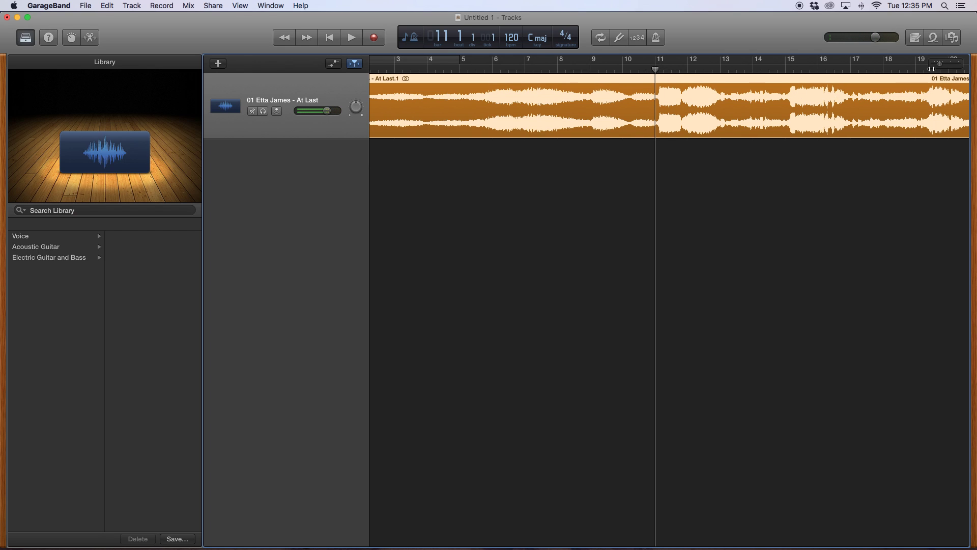
pyautogui.moveTo(941, 63); pyautogui.dragTo(945, 64)
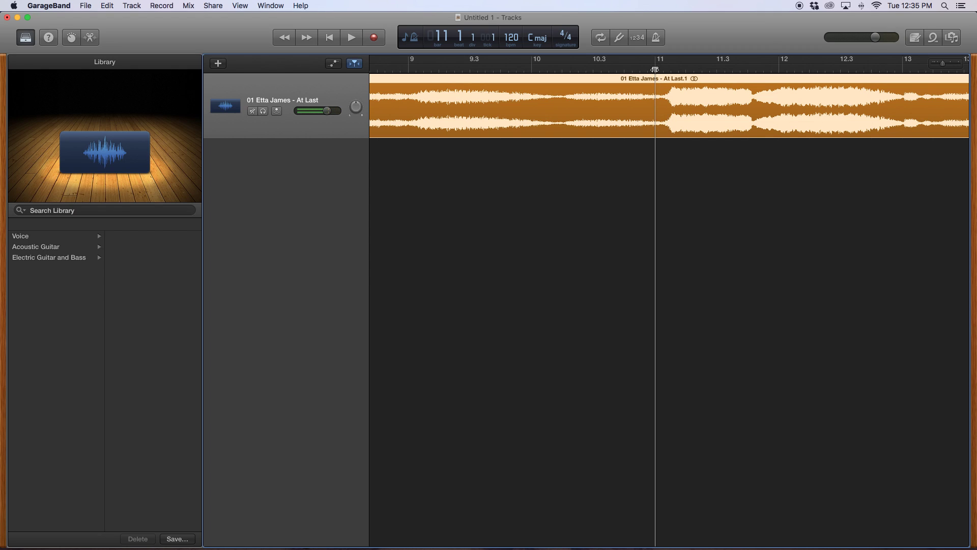
# Step: Fine-tune the playhead within bar 11 and split the Etta James region there
pyautogui.moveTo(656, 69); pyautogui.dragTo(662, 70)
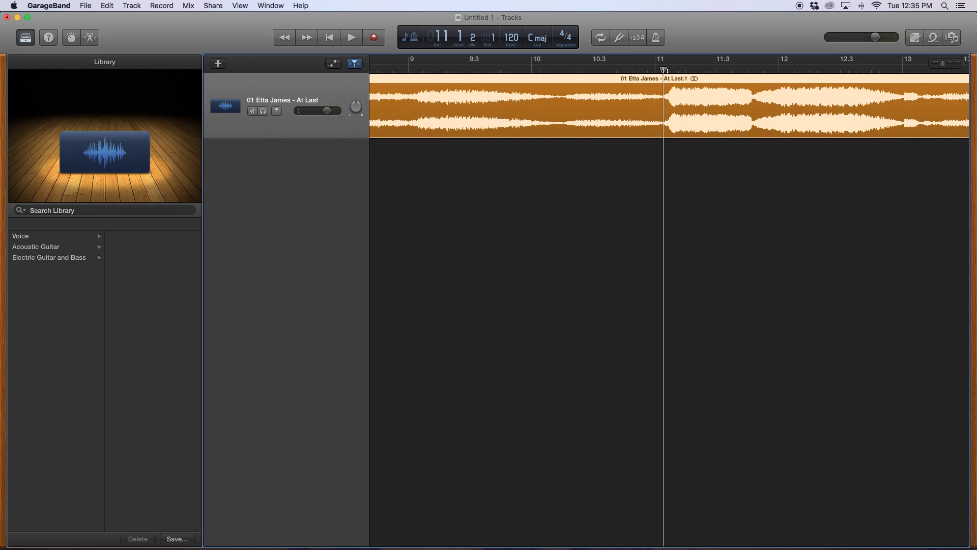
pyautogui.moveTo(664, 69); pyautogui.dragTo(667, 70)
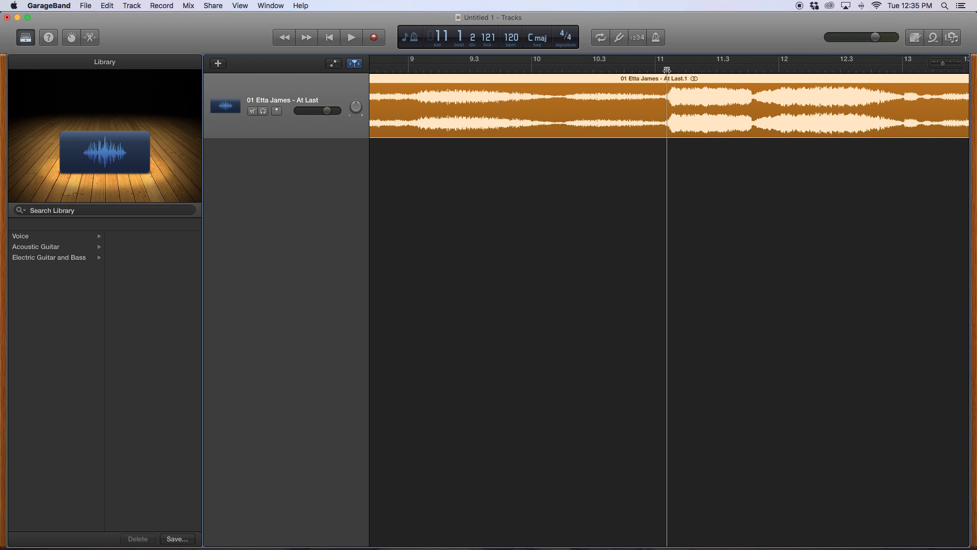
pyautogui.moveTo(666, 70); pyautogui.dragTo(666, 70)
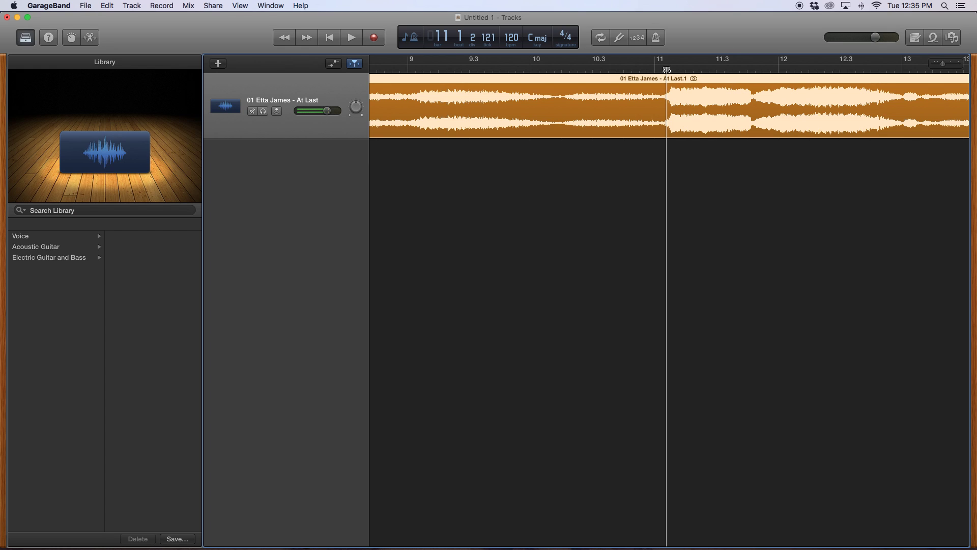
pyautogui.press('super+t')
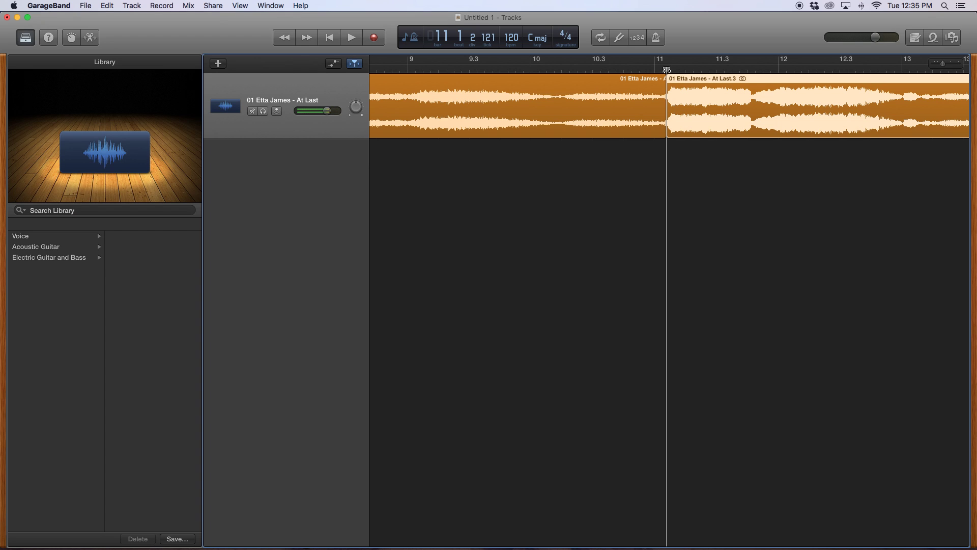
# Step: Play to the phrase's end near bar 13, split again, and select the At Last.4 region
pyautogui.press('space')
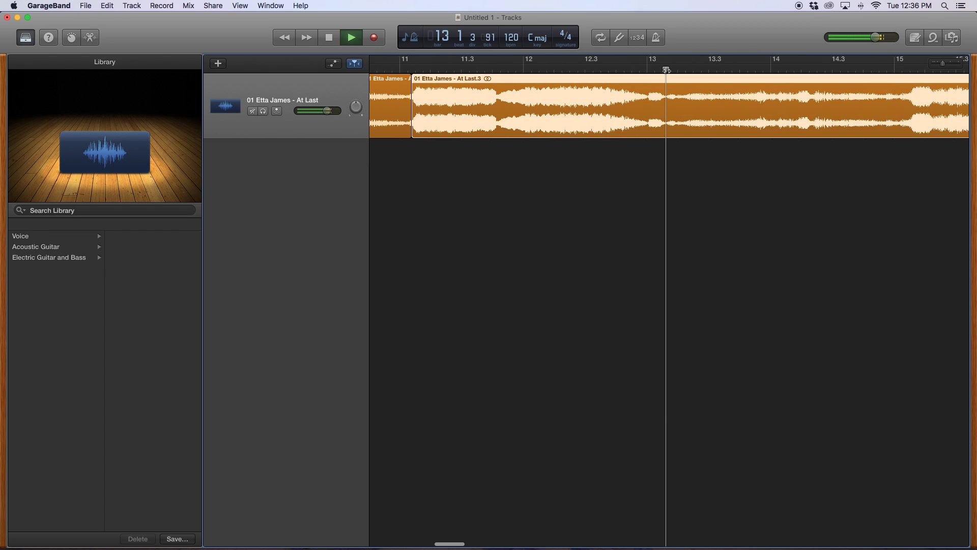
pyautogui.press('space')
pyautogui.press('super+t')
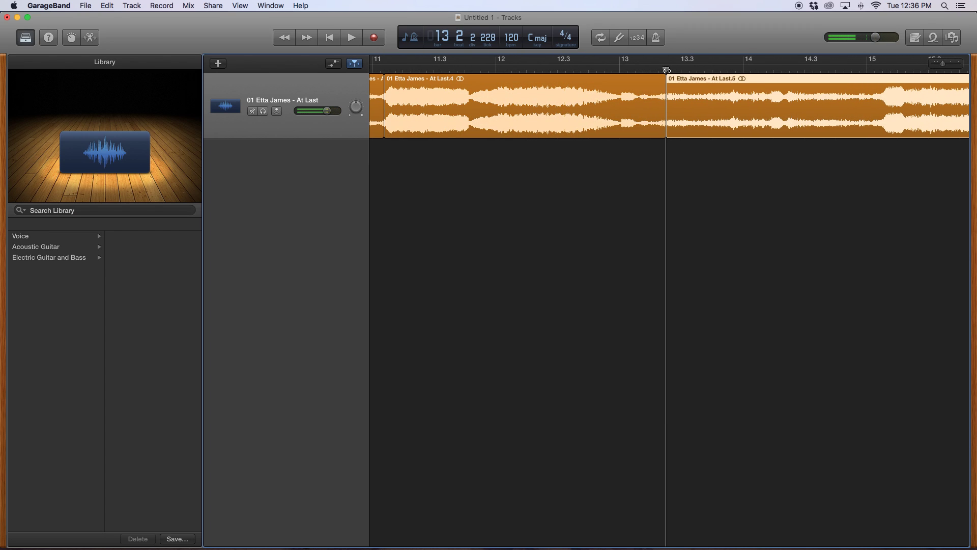
pyautogui.click(605, 86)
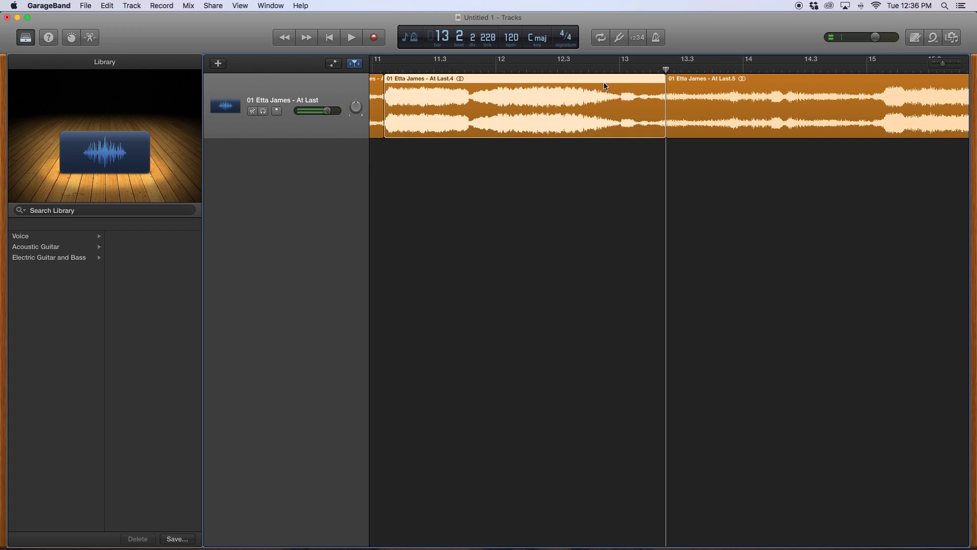
# Step: Loop-play the At Last.4 phrase in the Audio Editor, stop looping, and return to bar 1
pyautogui.doubleClick(605, 86)
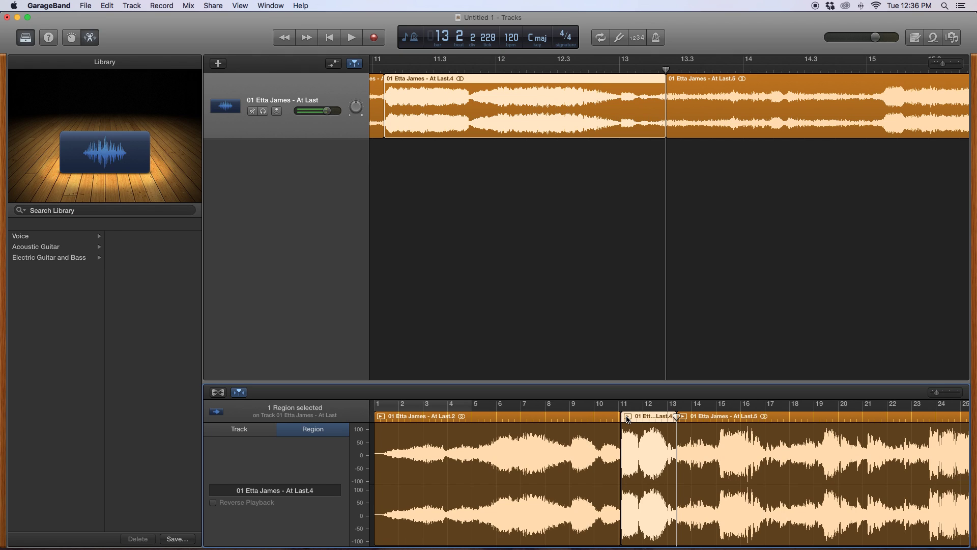
pyautogui.click(627, 416)
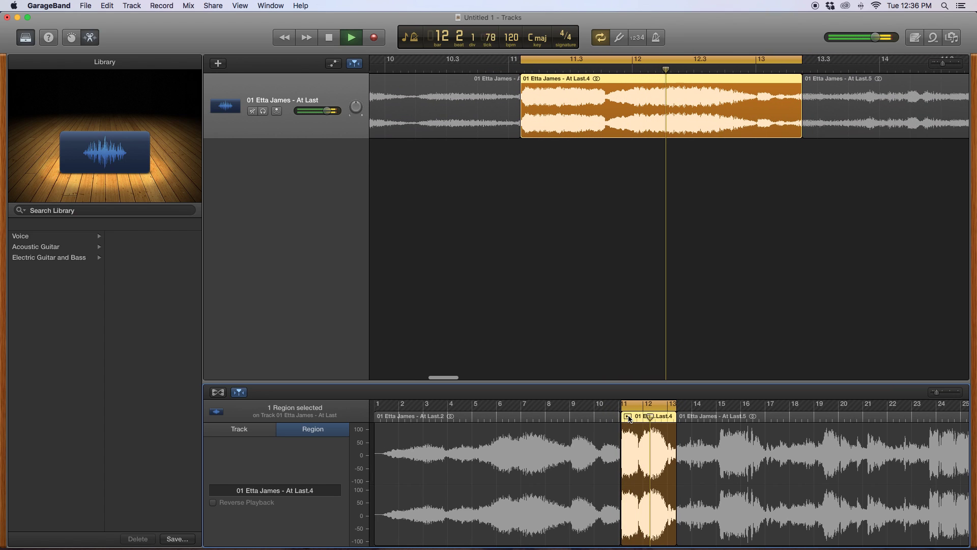
pyautogui.press('space')
pyautogui.press('c')
pyautogui.press('super+a')
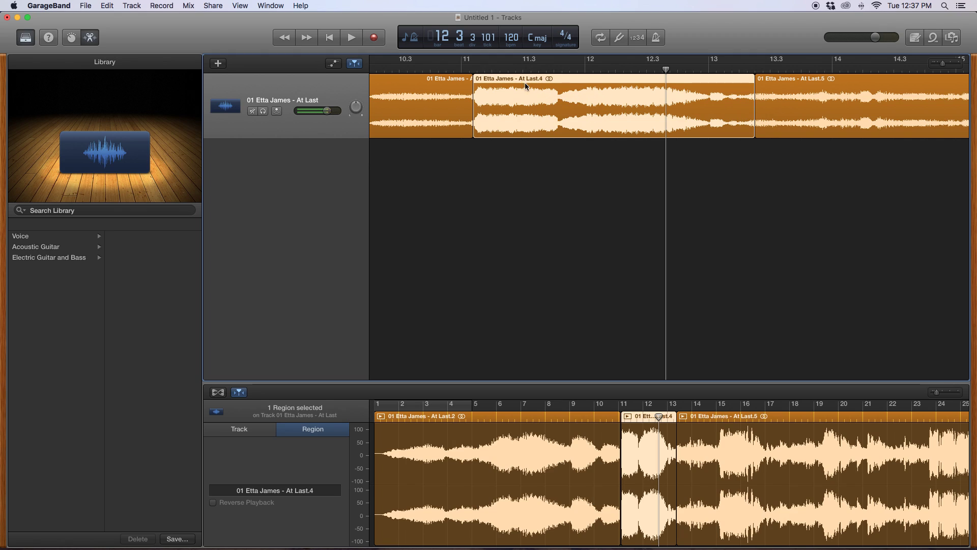
pyautogui.click(337, 40)
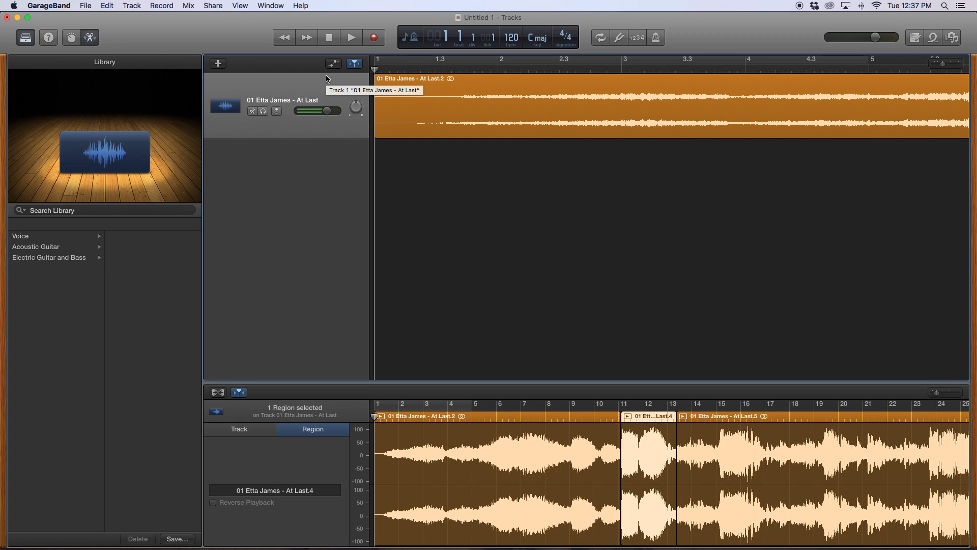
# Step: Add an Audio 2 track, mute the original song track, and record an At Last clip onto Audio 2
pyautogui.press('alt+super+a')
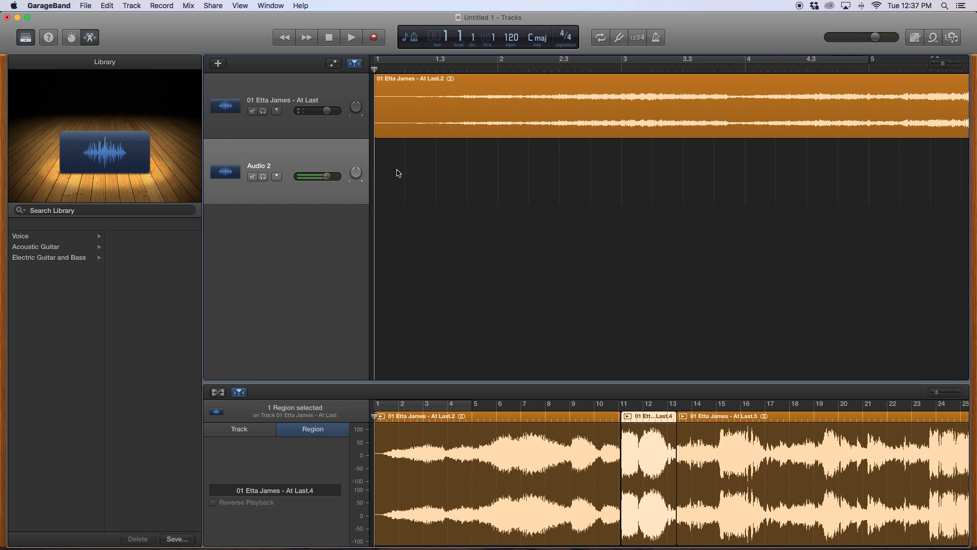
pyautogui.click(252, 113)
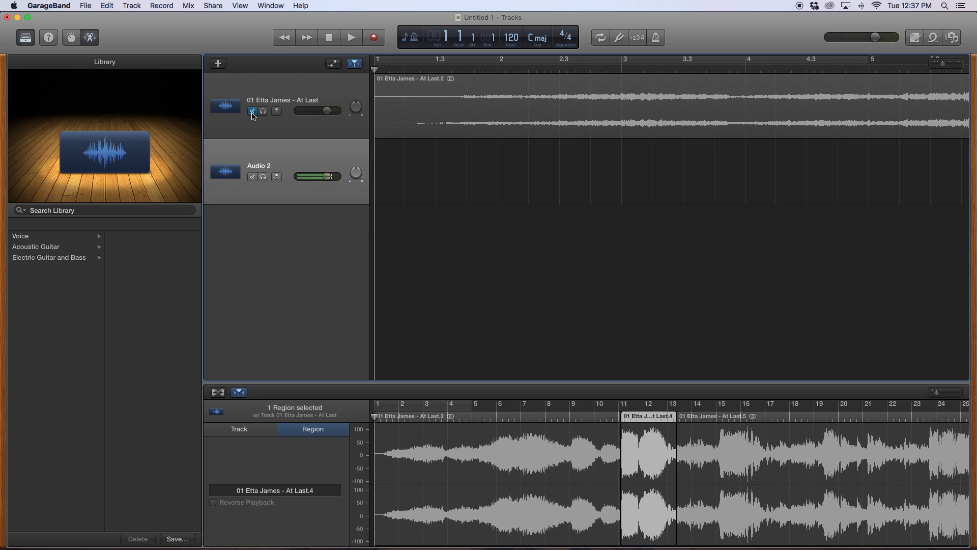
pyautogui.press('r')
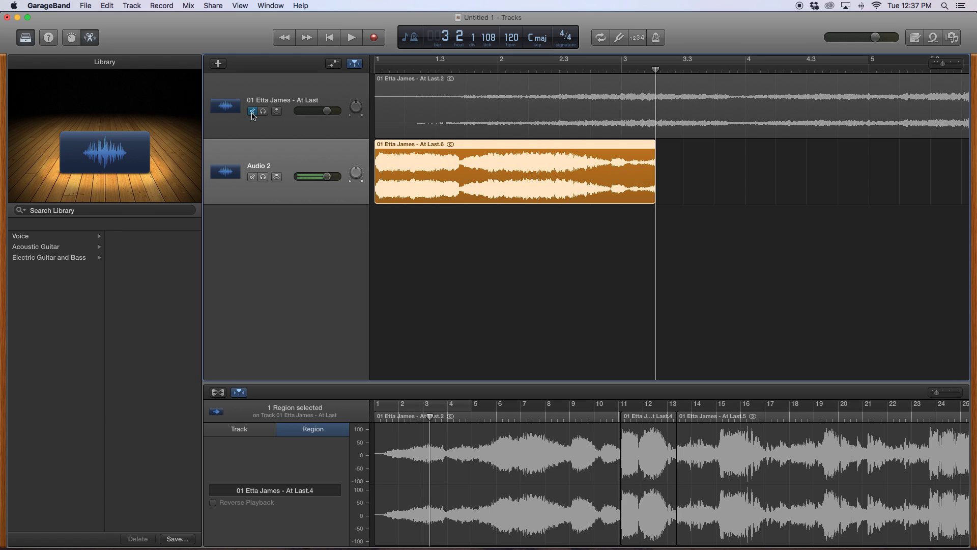
pyautogui.press('super+s')
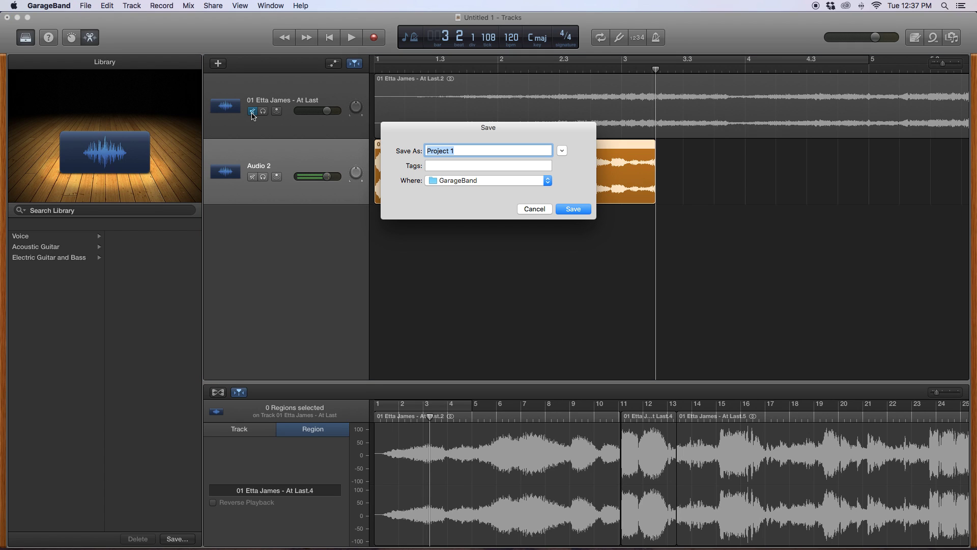
# Step: Save the project as 'At Last Sample Source'
pyautogui.write('At Last Sample Source')
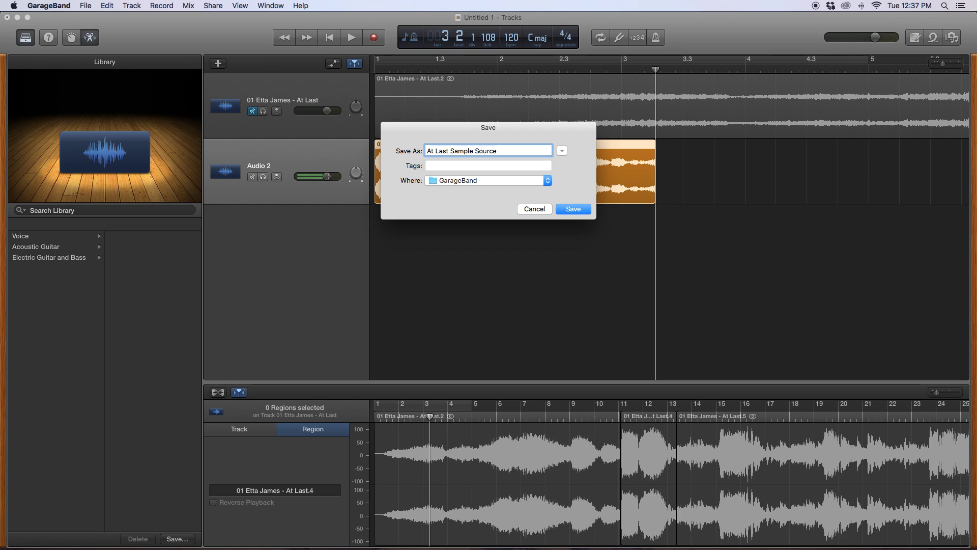
pyautogui.press('Return')
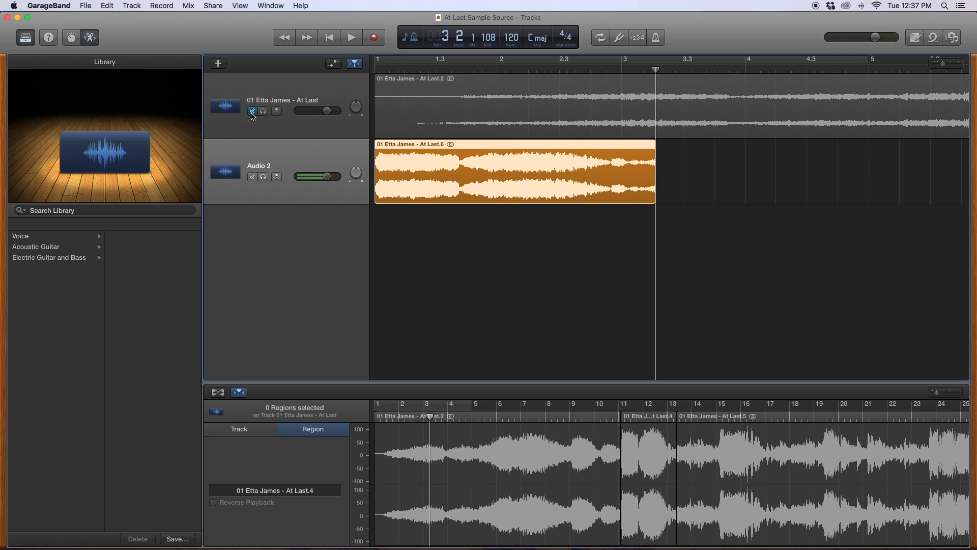
pyautogui.click(214, 6)
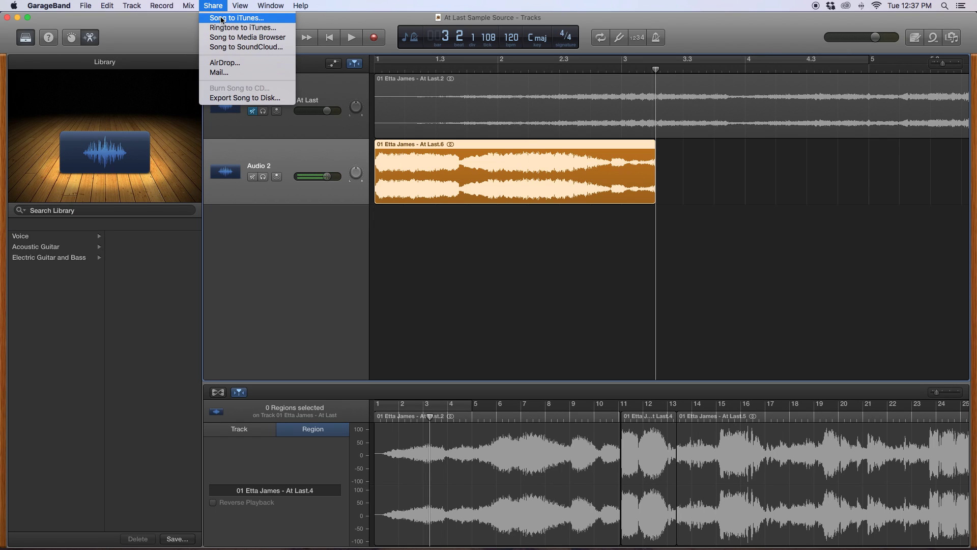
# Step: Share the song to iTunes, trimming the title's date suffix so it reads 'At Last Sample 1'
pyautogui.click(222, 18)
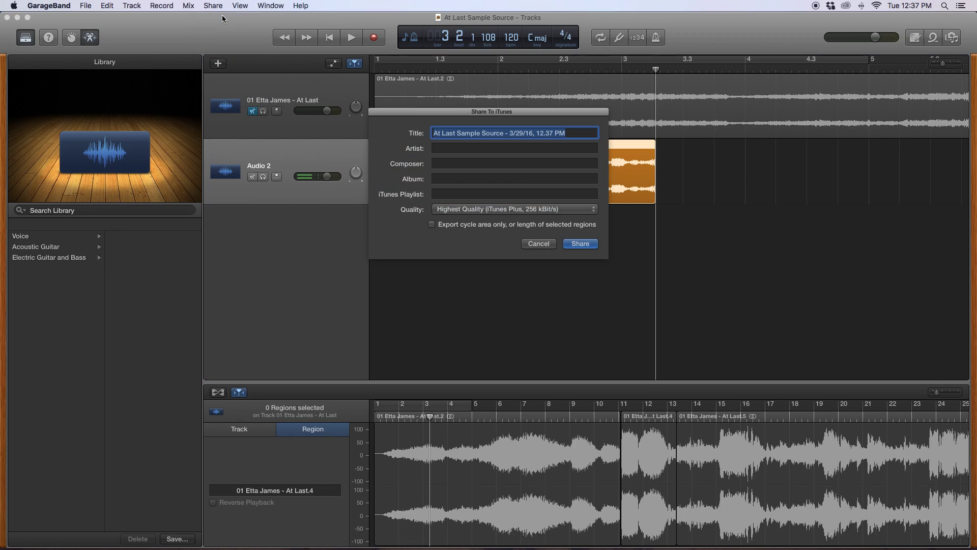
pyautogui.press('Right')
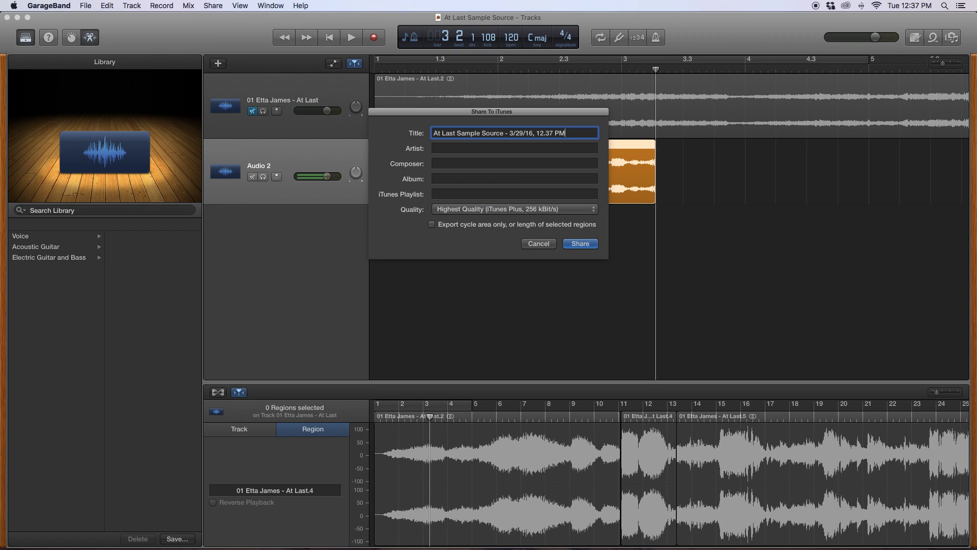
pyautogui.press('BackSpace')
pyautogui.press('BackSpace')
pyautogui.press('BackSpace')
pyautogui.press('BackSpace')
pyautogui.press('BackSpace')
pyautogui.press('BackSpace')
pyautogui.press('BackSpace')
pyautogui.press('BackSpace')
pyautogui.press('BackSpace')
pyautogui.press('BackSpace')
pyautogui.press('BackSpace')
pyautogui.press('BackSpace')
pyautogui.press('BackSpace')
pyautogui.press('BackSpace')
pyautogui.press('BackSpace')
pyautogui.press('BackSpace')
pyautogui.press('BackSpace')
pyautogui.press('BackSpace')
pyautogui.press('BackSpace')
pyautogui.press('BackSpace')
pyautogui.press('BackSpace')
pyautogui.press('BackSpace')
pyautogui.press('BackSpace')
pyautogui.press('BackSpace')
pyautogui.press('BackSpace')
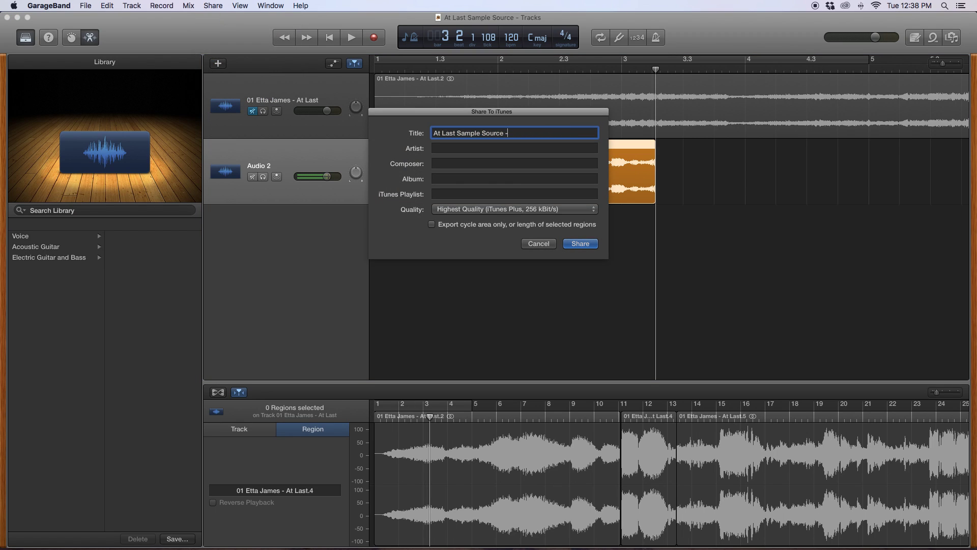
pyautogui.press('BackSpace')
pyautogui.write('1')
pyautogui.press('Return')
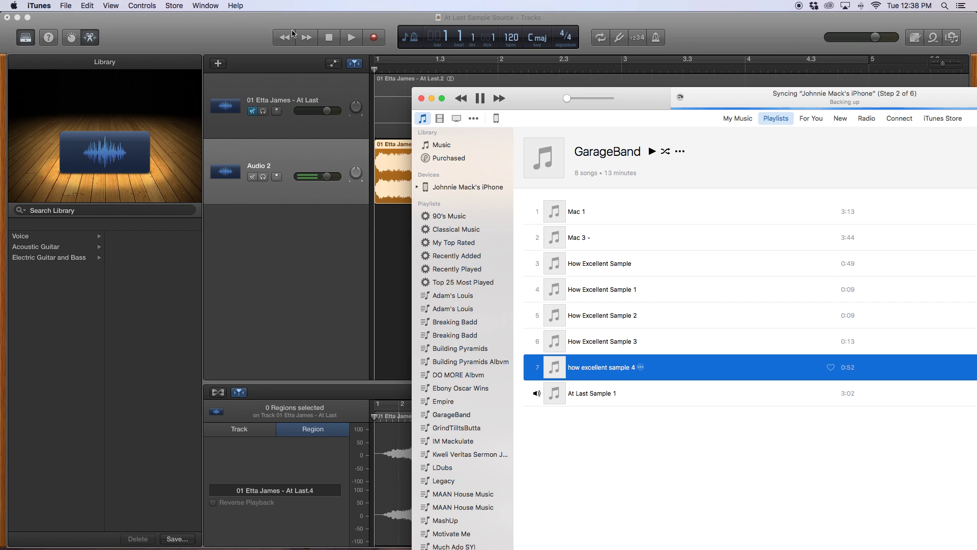
# Step: Return to the GarageBand window and close the At Last Sample Source project for a new one
pyautogui.click(257, 39)
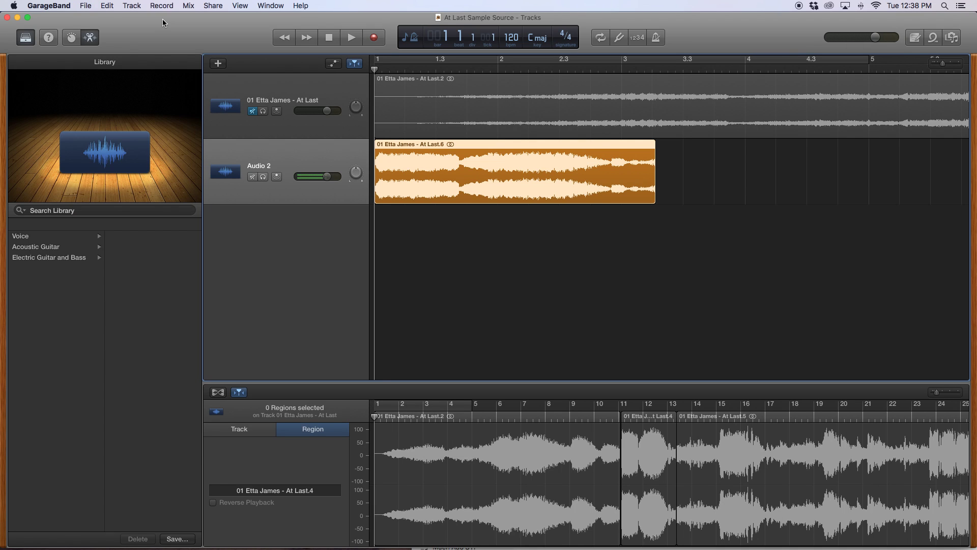
pyautogui.press('super+n')
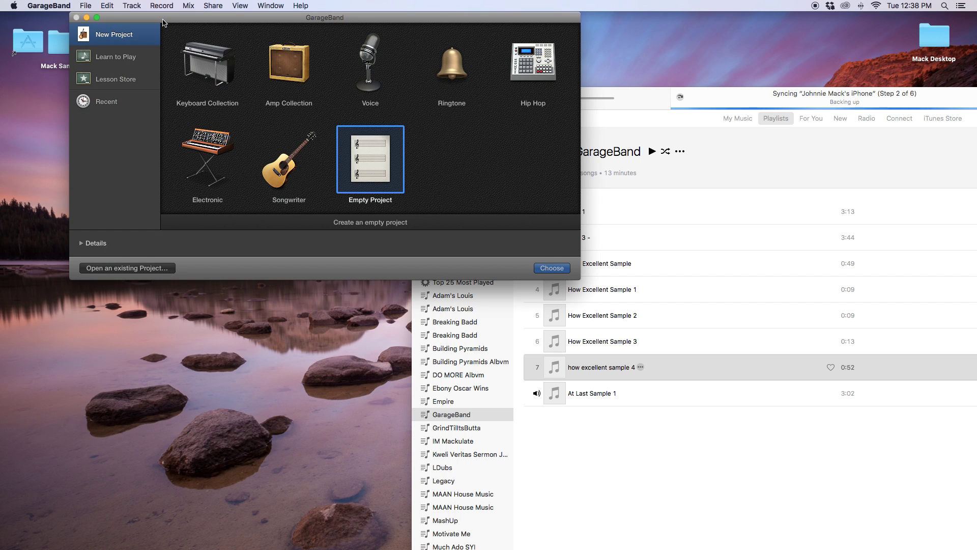
# Step: Create an Empty Project with one Software Instrument track (Classic Electric Piano)
pyautogui.press('Return')
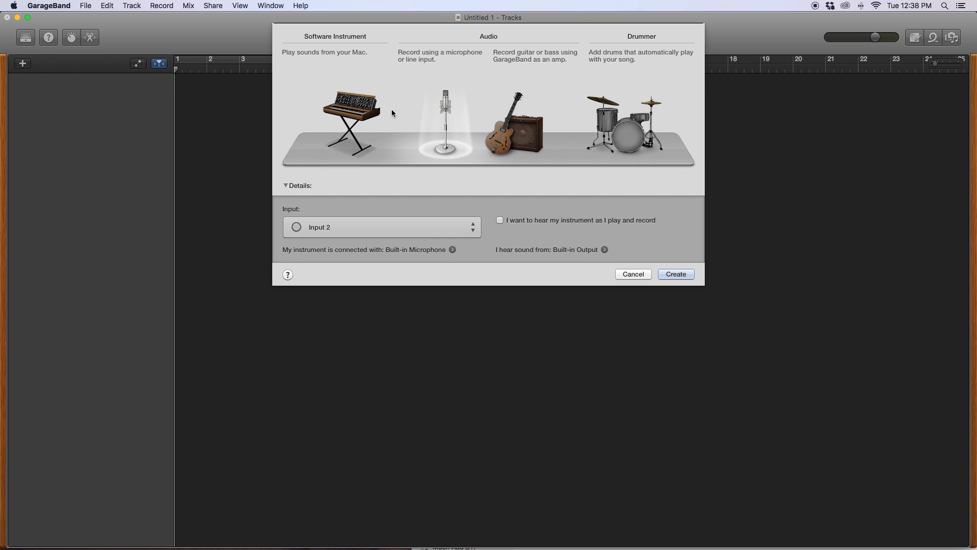
pyautogui.click(346, 111)
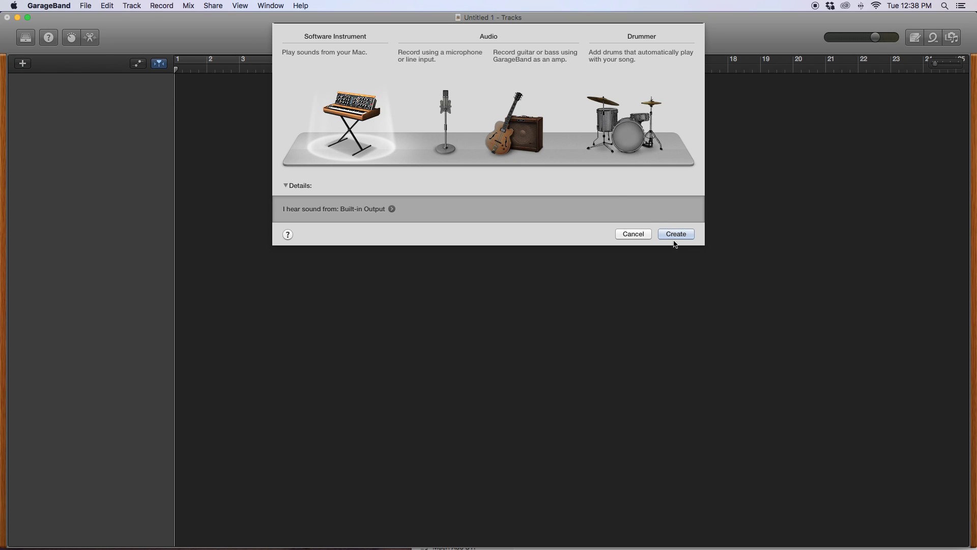
pyautogui.click(675, 234)
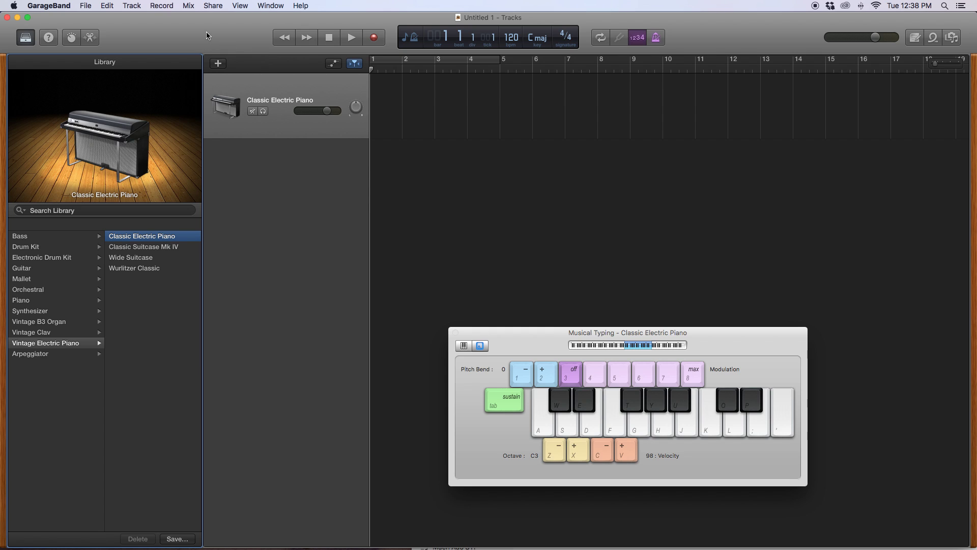
# Step: Drag At Last Sample 1 from iTunes onto the desktop as an m4a file, then minimize iTunes
pyautogui.moveTo(206, 30); pyautogui.dragTo(425, 29)
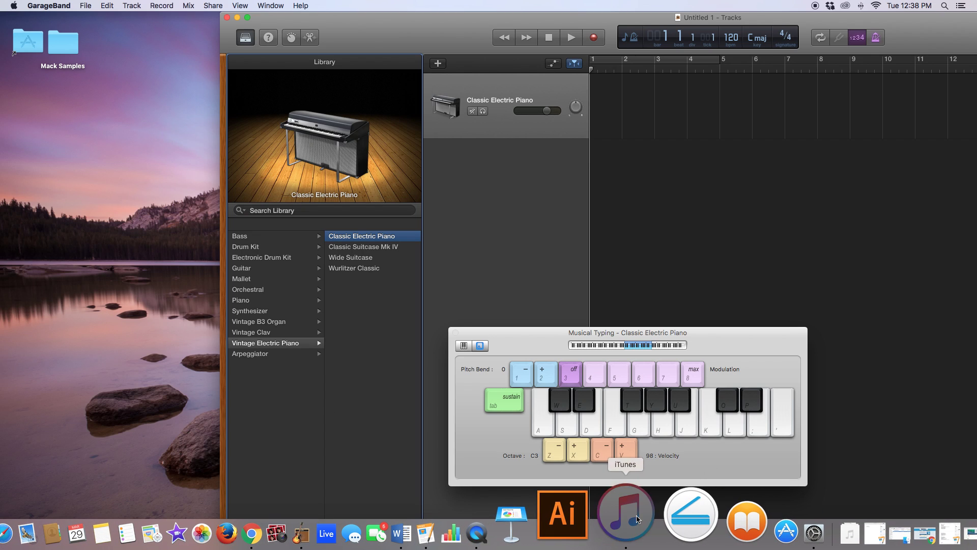
pyautogui.click(632, 522)
pyautogui.click(597, 395)
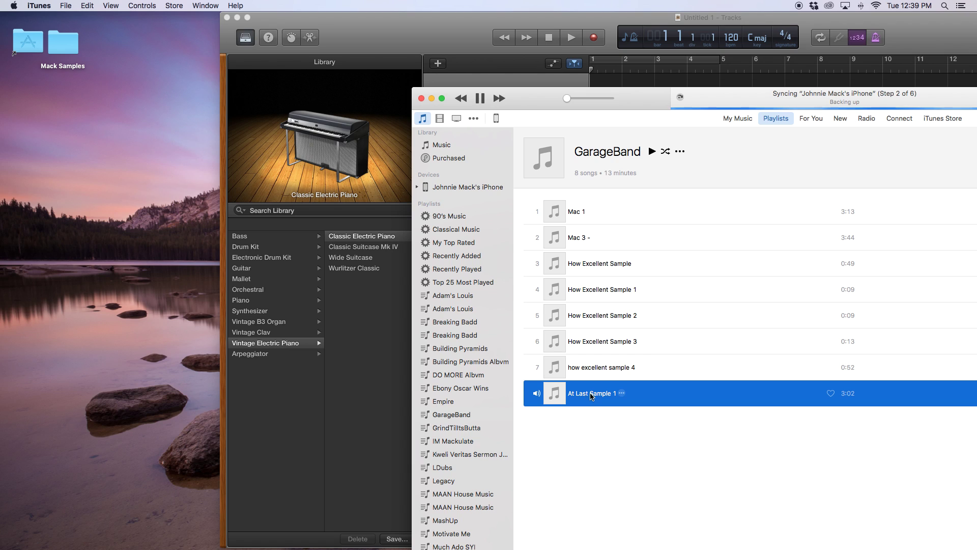
pyautogui.moveTo(593, 396); pyautogui.dragTo(128, 445)
pyautogui.click(432, 99)
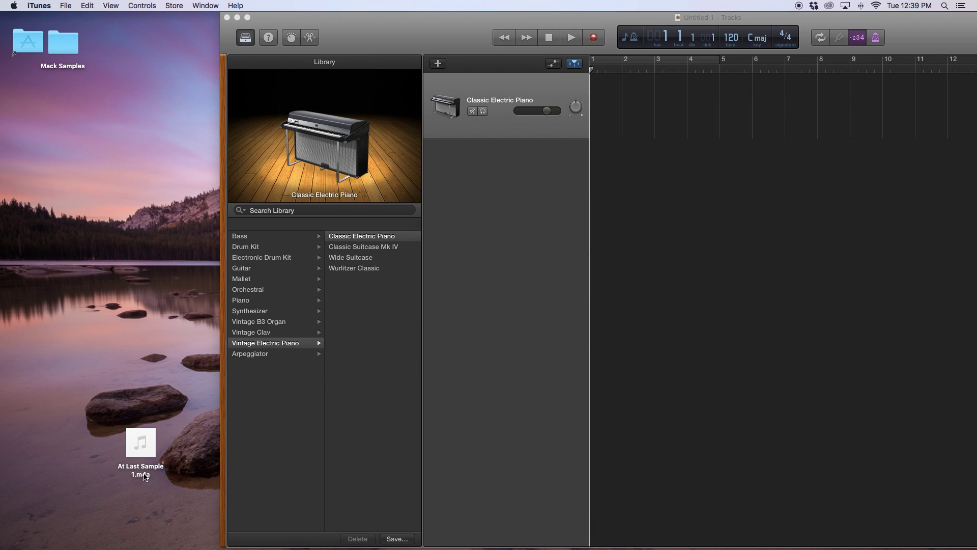
# Step: Rename the desktop file 'At Last Sample 1.m4a' to 'At Last Sample 1.wav', confirming Use .wav
pyautogui.click(146, 476)
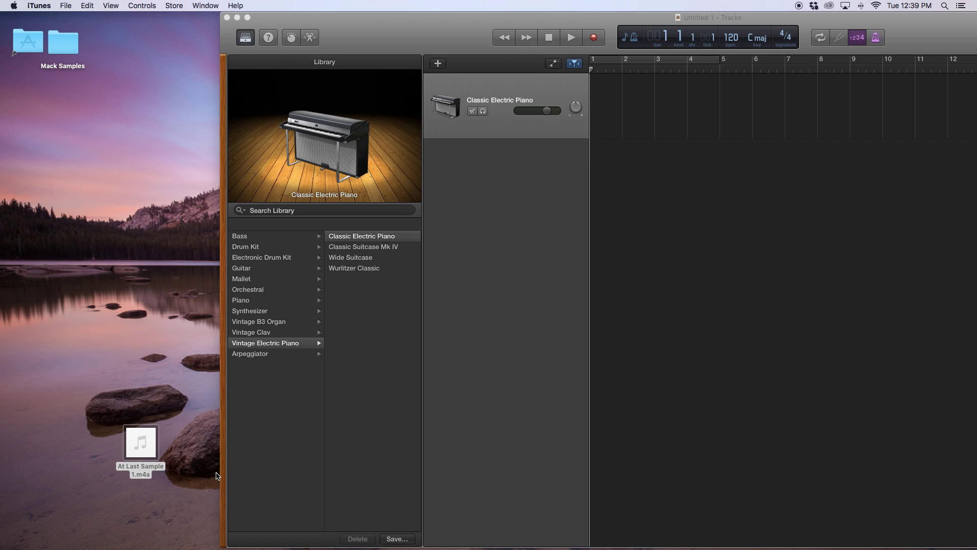
pyautogui.click(148, 477)
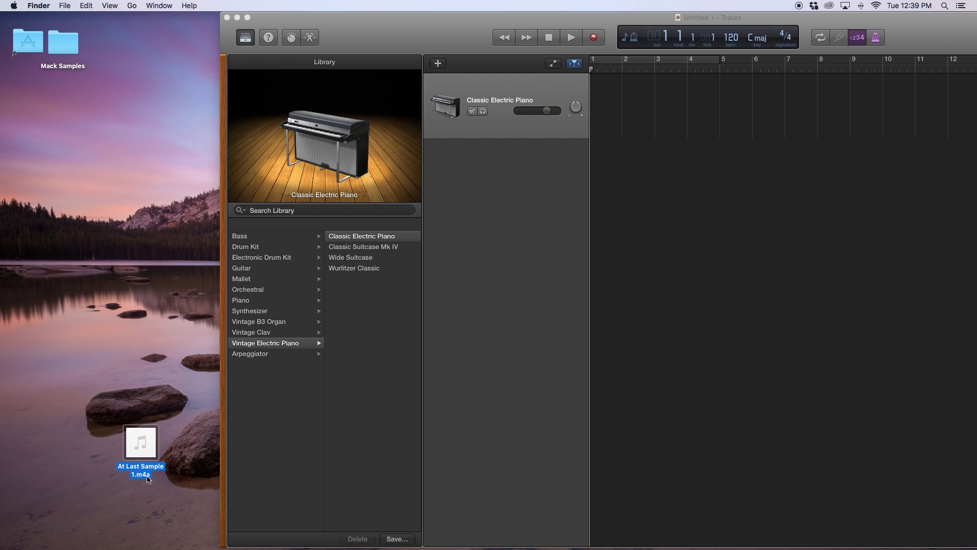
pyautogui.click(146, 476)
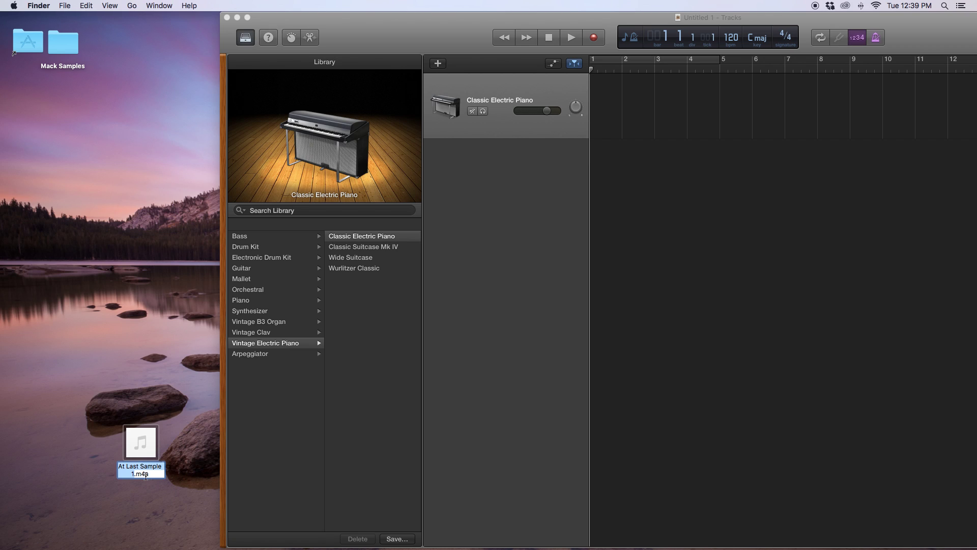
pyautogui.press('Right')
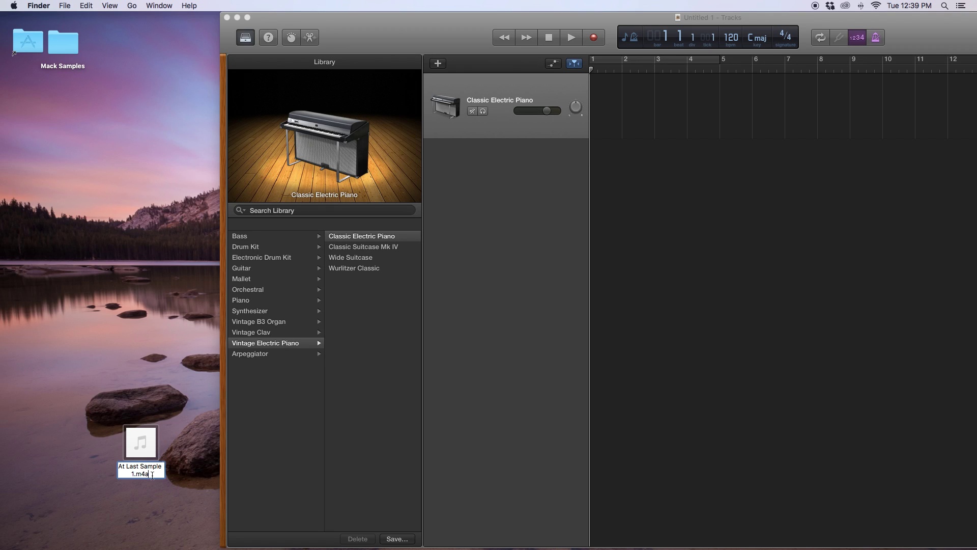
pyautogui.press('BackSpace')
pyautogui.press('BackSpace')
pyautogui.press('BackSpace')
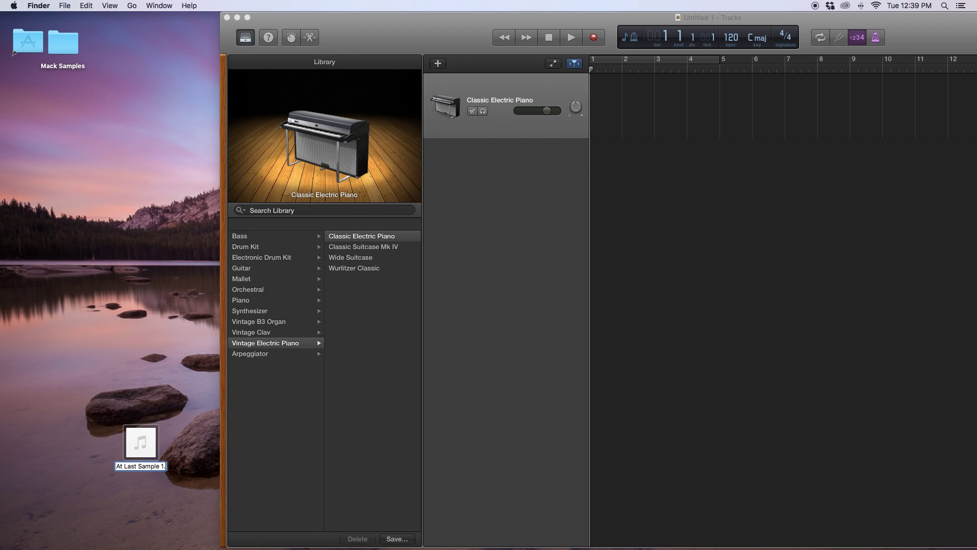
pyautogui.write('wav')
pyautogui.press('Return')
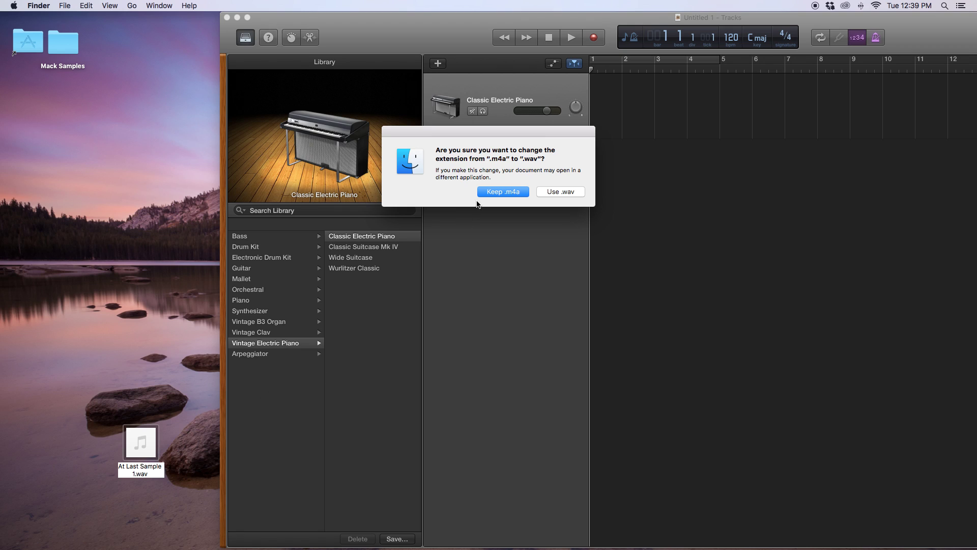
pyautogui.click(560, 192)
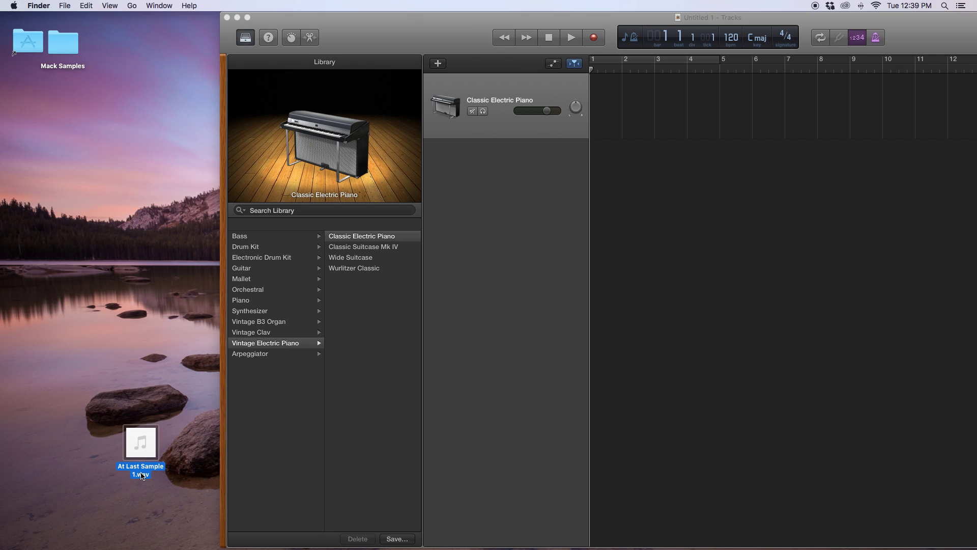
pyautogui.click(502, 408)
pyautogui.press('super+k')
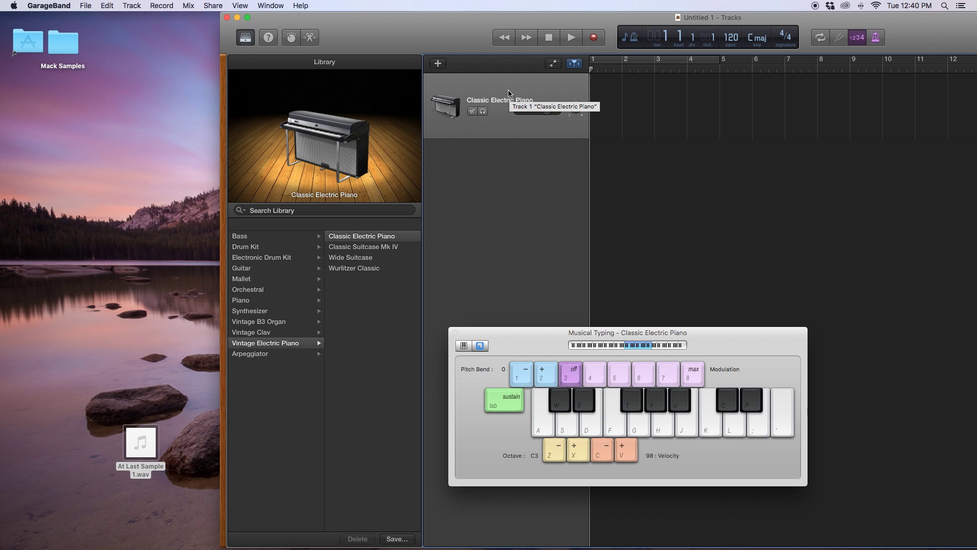
# Step: Show Smart Controls and the Inspector, then browse the Instrument slot to AU Instruments > Apple > AUSampler
pyautogui.click(292, 38)
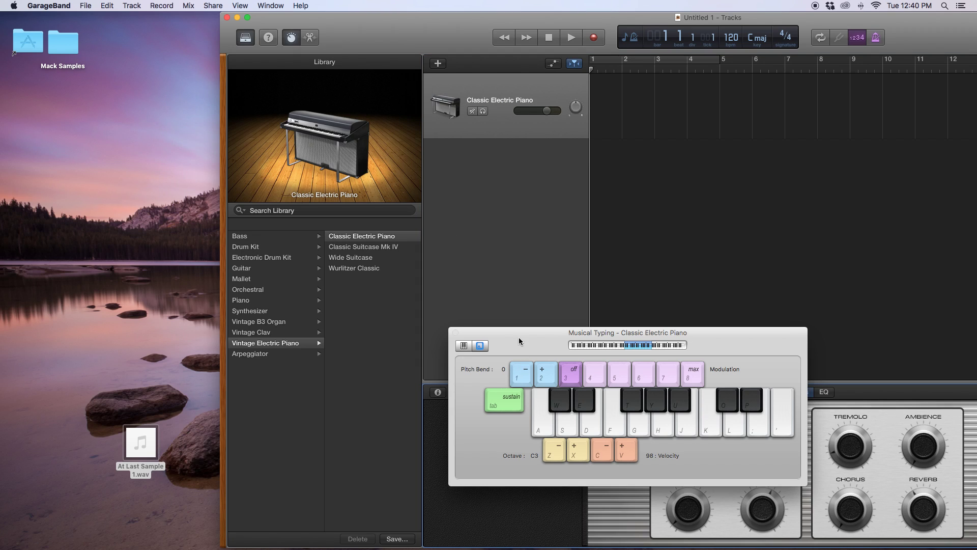
pyautogui.moveTo(519, 340); pyautogui.dragTo(508, 160)
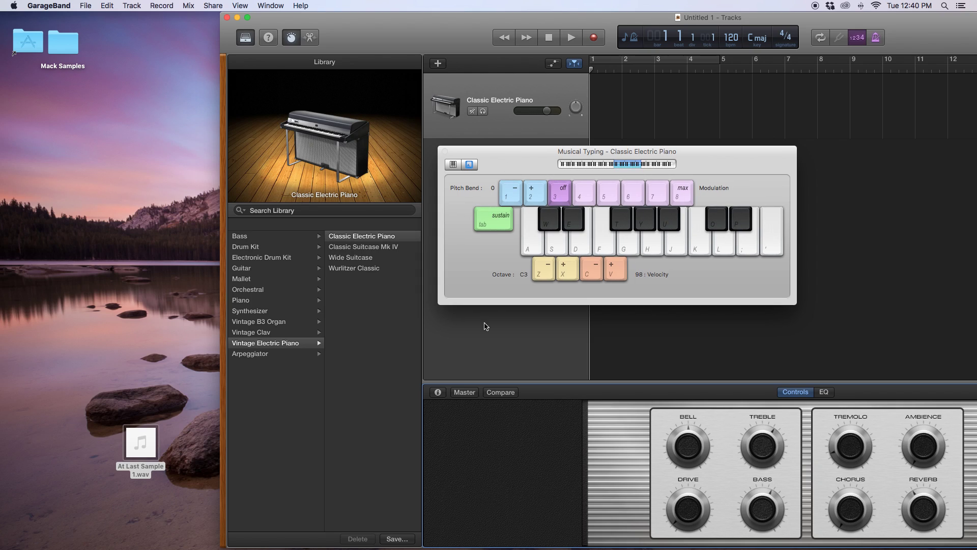
pyautogui.click(438, 393)
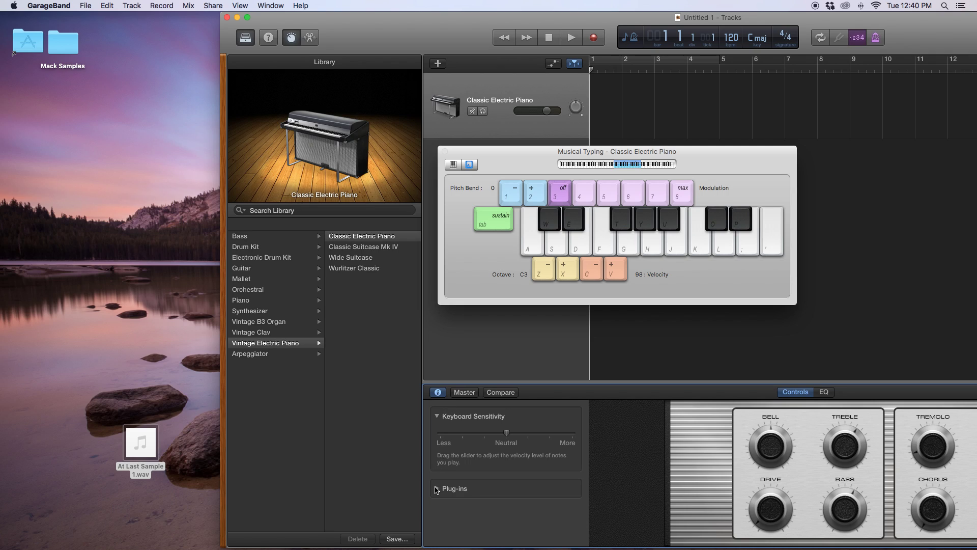
pyautogui.click(436, 489)
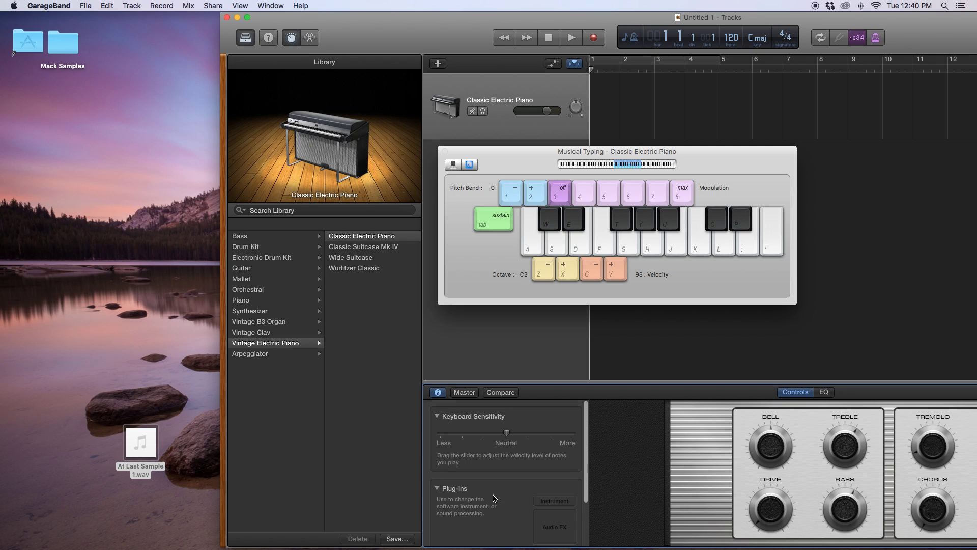
pyautogui.click(549, 501)
pyautogui.moveTo(547, 502)
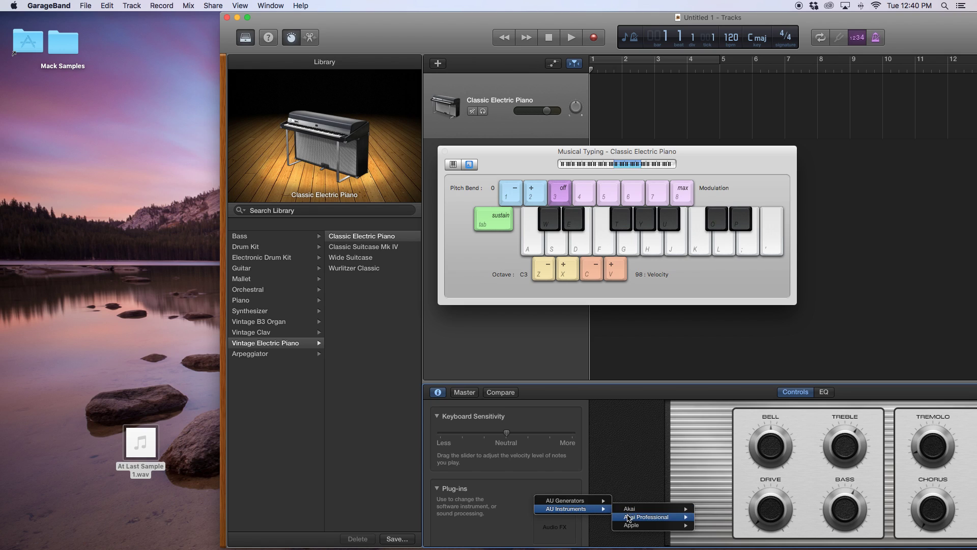
pyautogui.moveTo(640, 526)
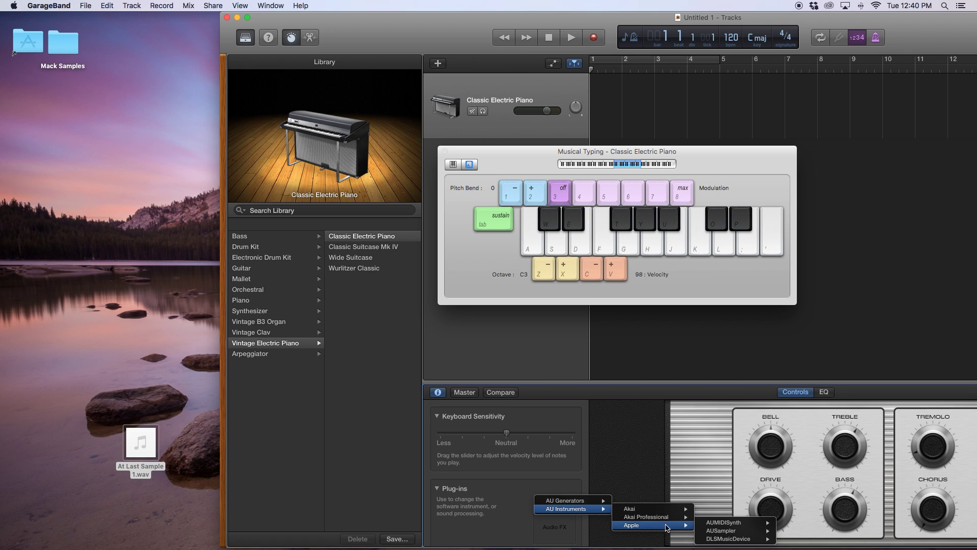
pyautogui.moveTo(714, 532)
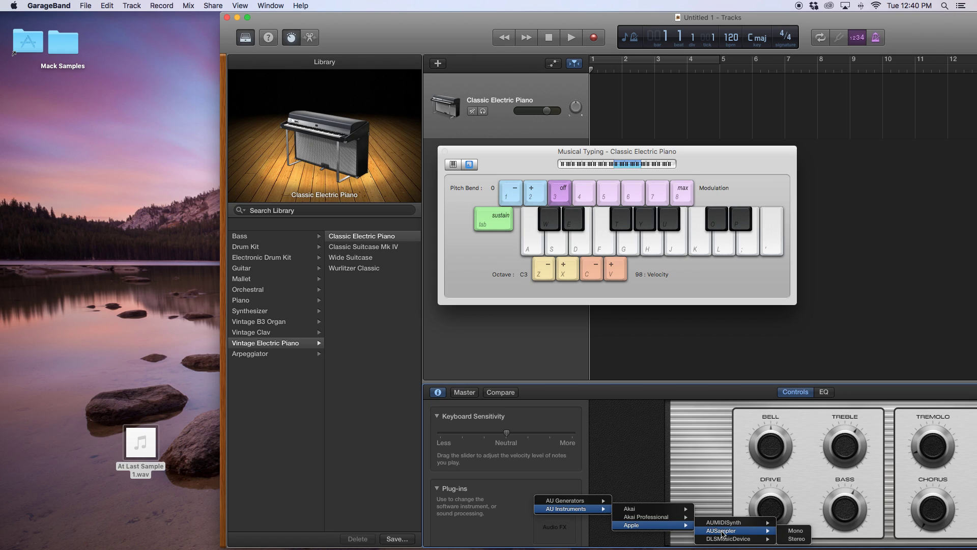
# Step: Load AUSampler in Stereo on the track and play a range of notes on its keyboard
pyautogui.click(794, 539)
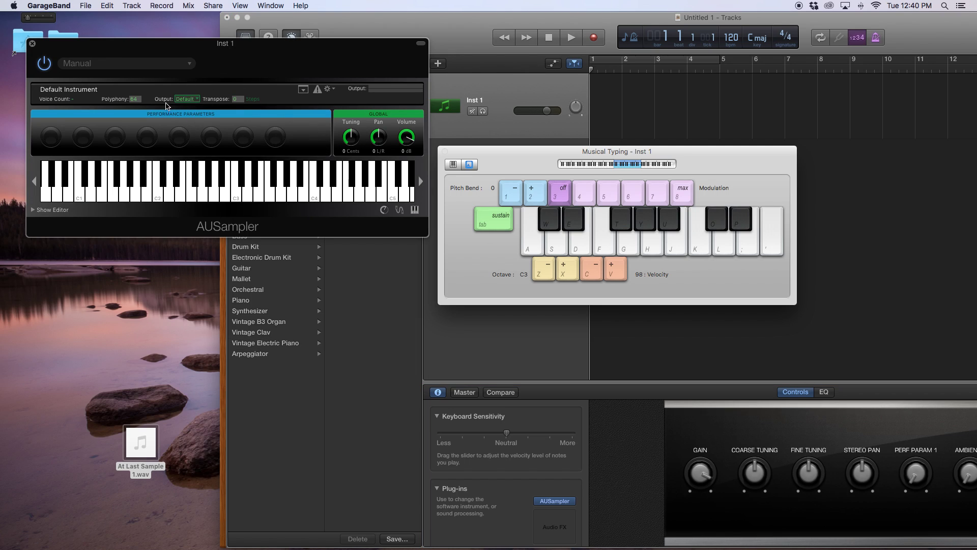
pyautogui.click(168, 197)
pyautogui.click(200, 196)
pyautogui.click(233, 195)
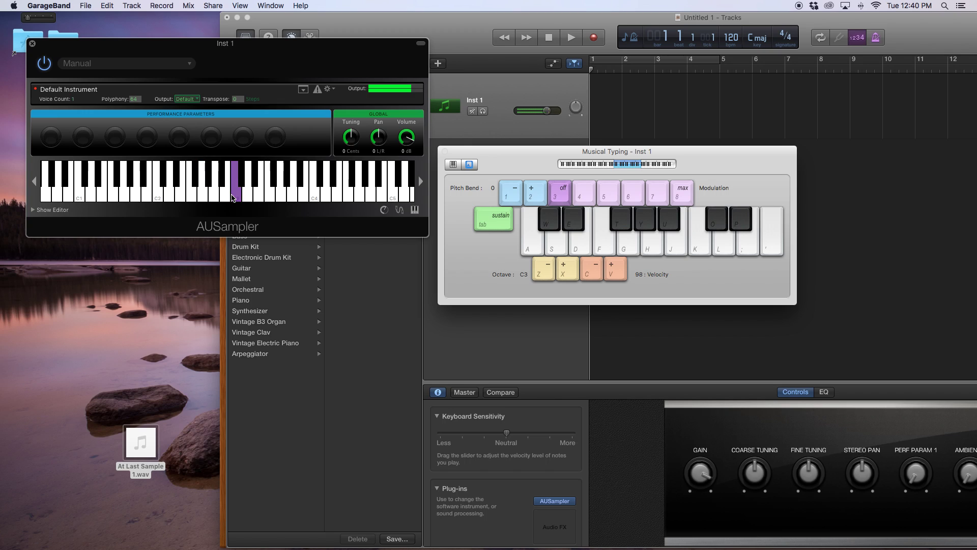
pyautogui.click(261, 196)
pyautogui.click(304, 197)
pyautogui.click(322, 196)
pyautogui.click(190, 196)
pyautogui.click(151, 196)
pyautogui.click(123, 196)
pyautogui.click(103, 196)
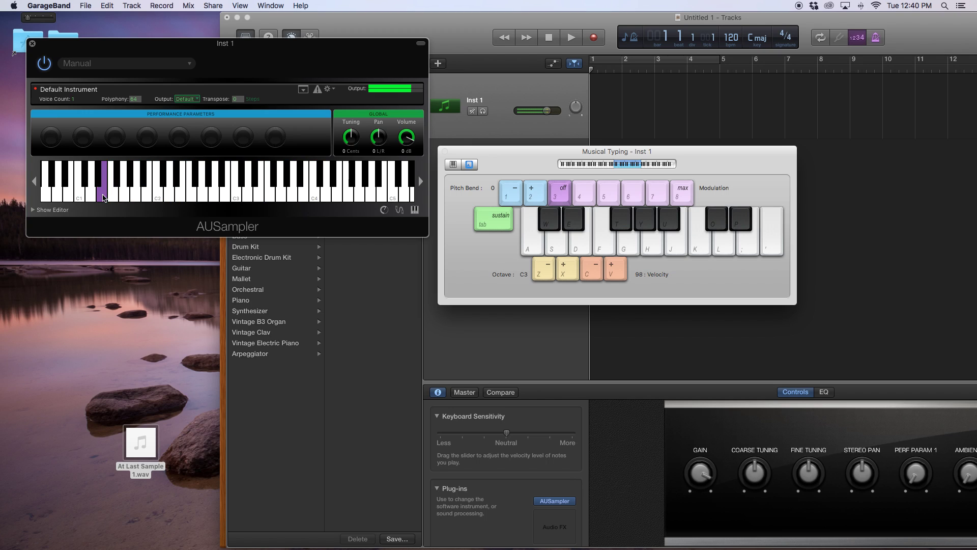
pyautogui.click(148, 196)
pyautogui.click(180, 196)
pyautogui.click(237, 198)
pyautogui.click(293, 196)
pyautogui.click(329, 196)
pyautogui.click(348, 196)
pyautogui.click(320, 195)
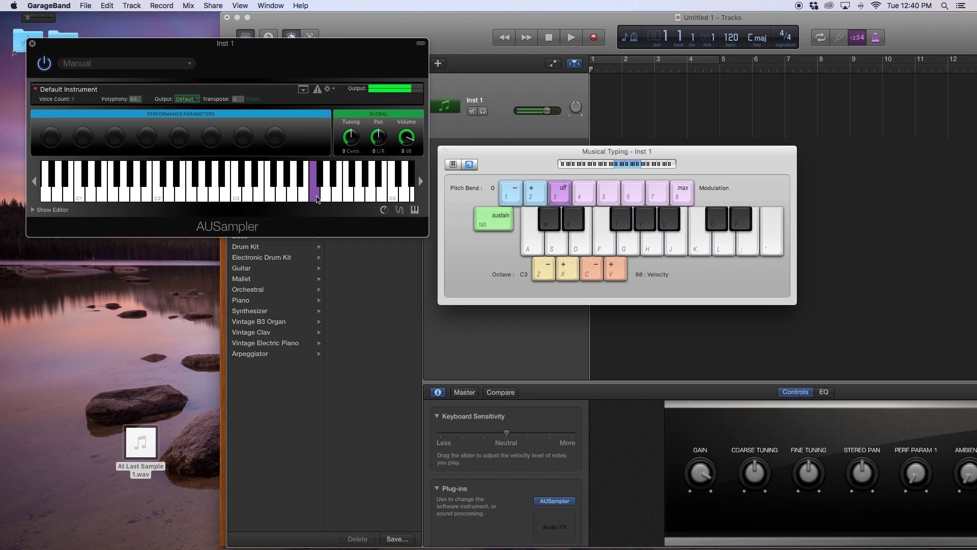
pyautogui.click(214, 196)
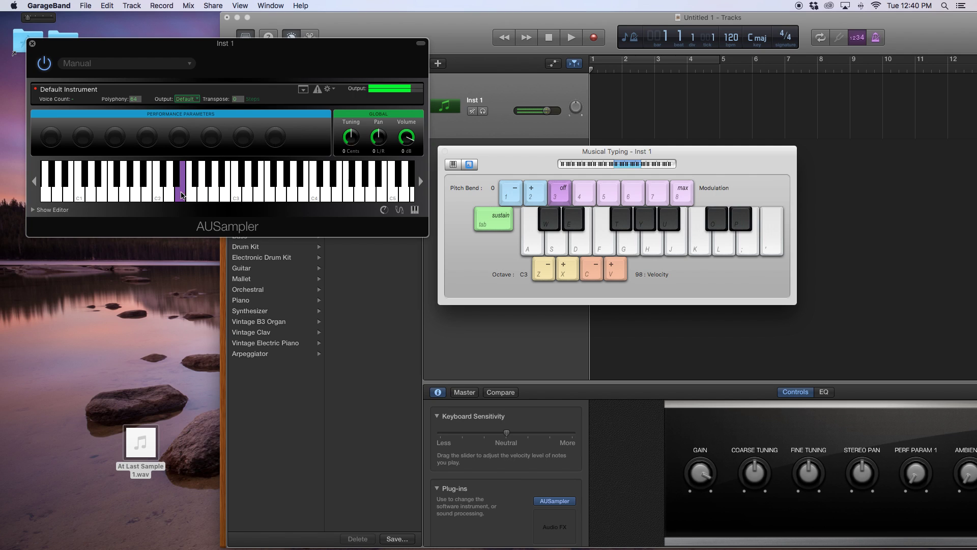
pyautogui.click(161, 196)
# Step: Move the Inst 1 window to the top-left and show its layers and zones editor
pyautogui.moveTo(220, 55); pyautogui.dragTo(596, 159)
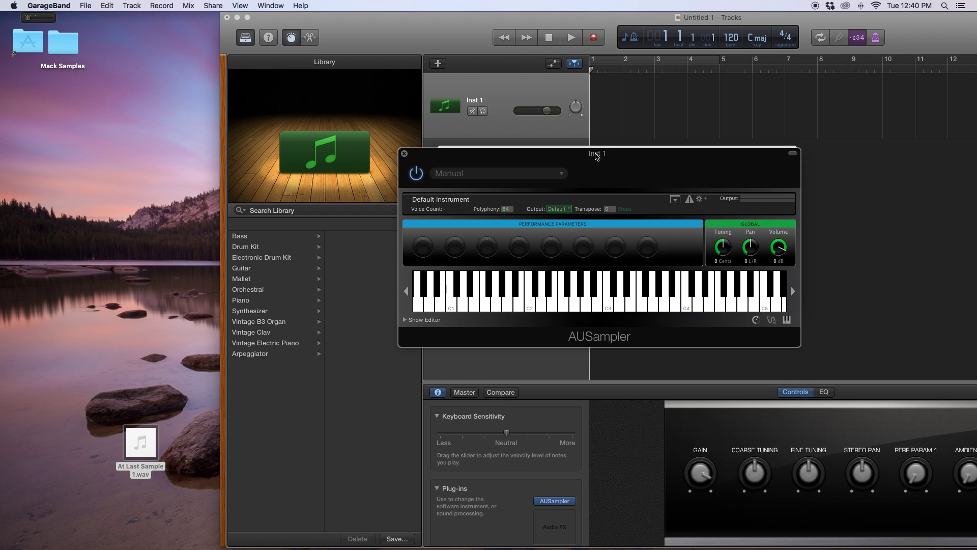
pyautogui.moveTo(632, 171); pyautogui.dragTo(326, 35)
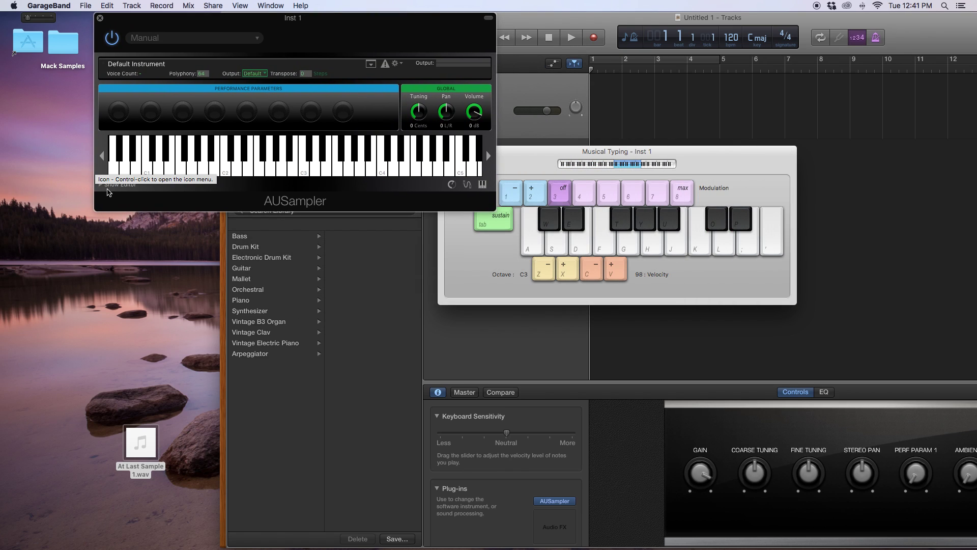
pyautogui.click(101, 186)
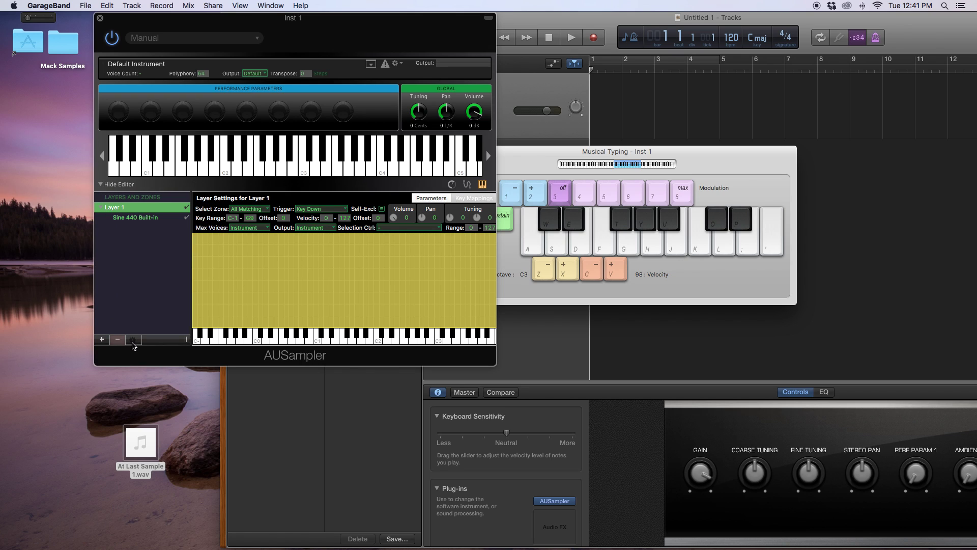
# Step: Add At Last Sample 1.wav from the Desktop to Layer 1 using the gear menu's Add Samples
pyautogui.click(133, 340)
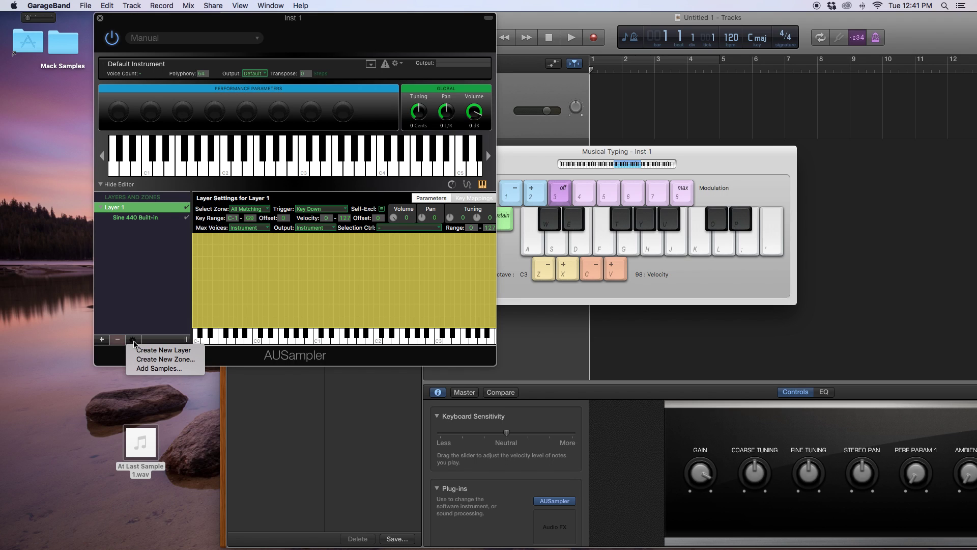
pyautogui.click(158, 368)
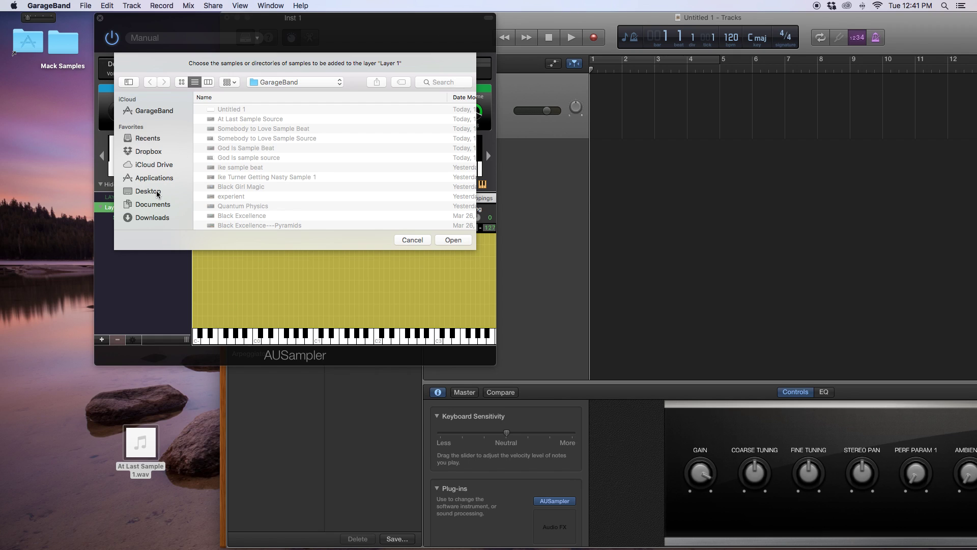
pyautogui.click(157, 193)
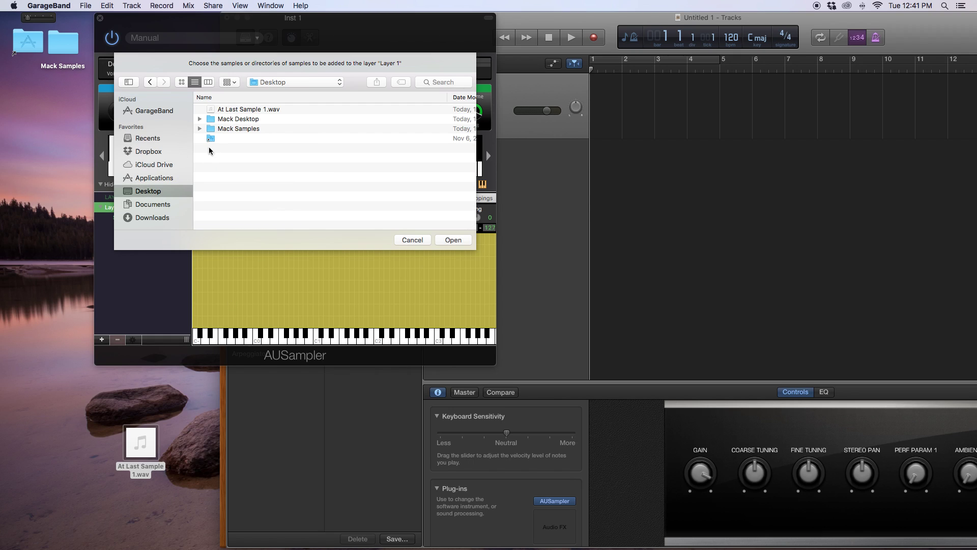
pyautogui.click(226, 111)
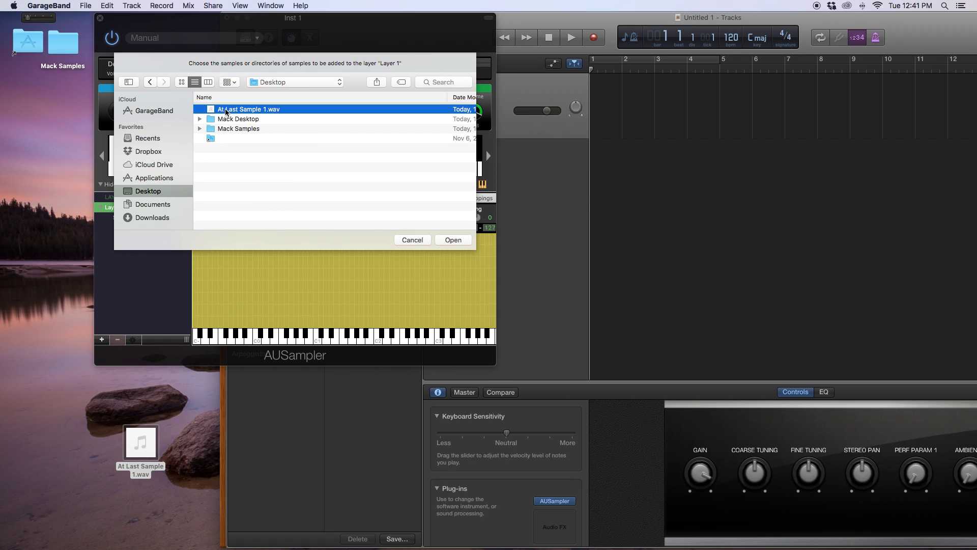
pyautogui.click(453, 240)
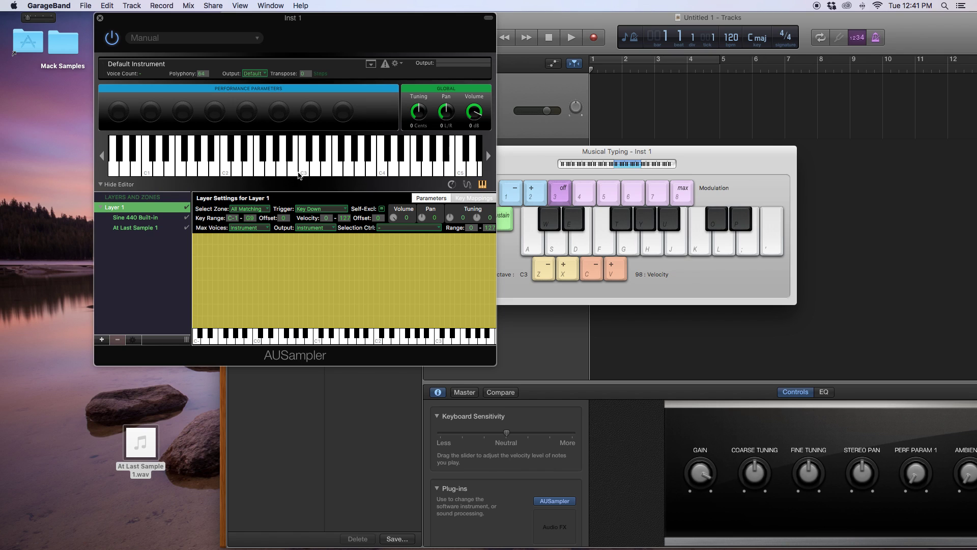
# Step: Sweep across the sampler keys, then play C4 three times with A in Musical Typing
pyautogui.click(301, 174)
pyautogui.moveTo(302, 174); pyautogui.dragTo(270, 171)
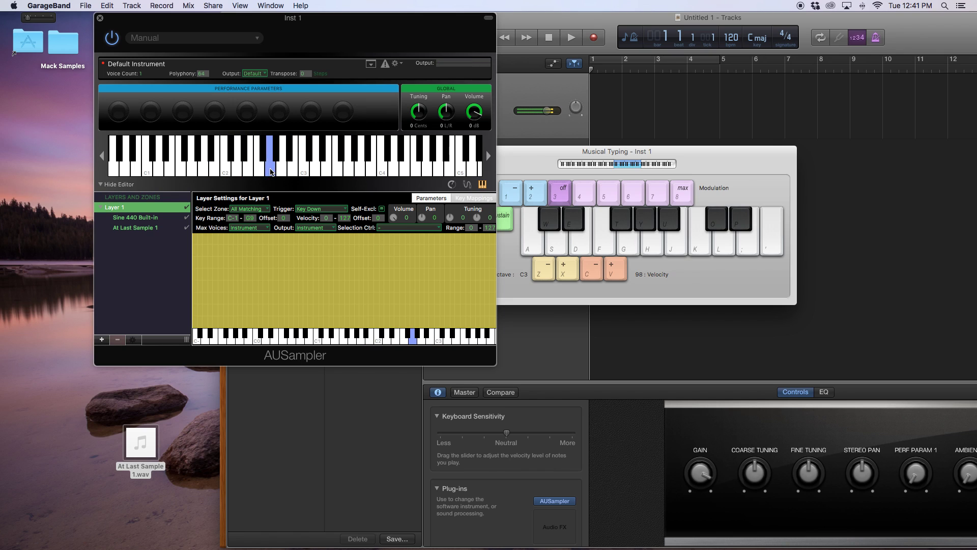
pyautogui.click(514, 170)
pyautogui.press('a')
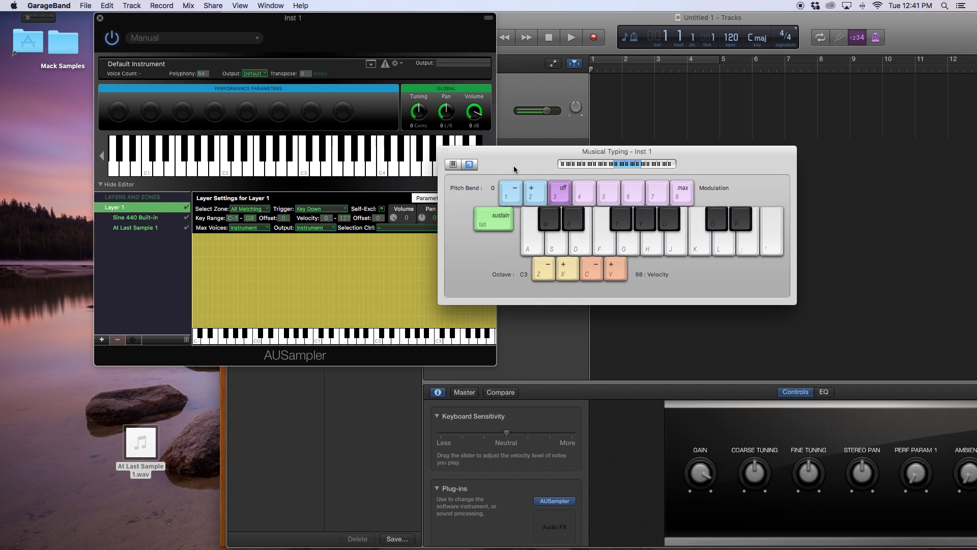
pyautogui.press('a')
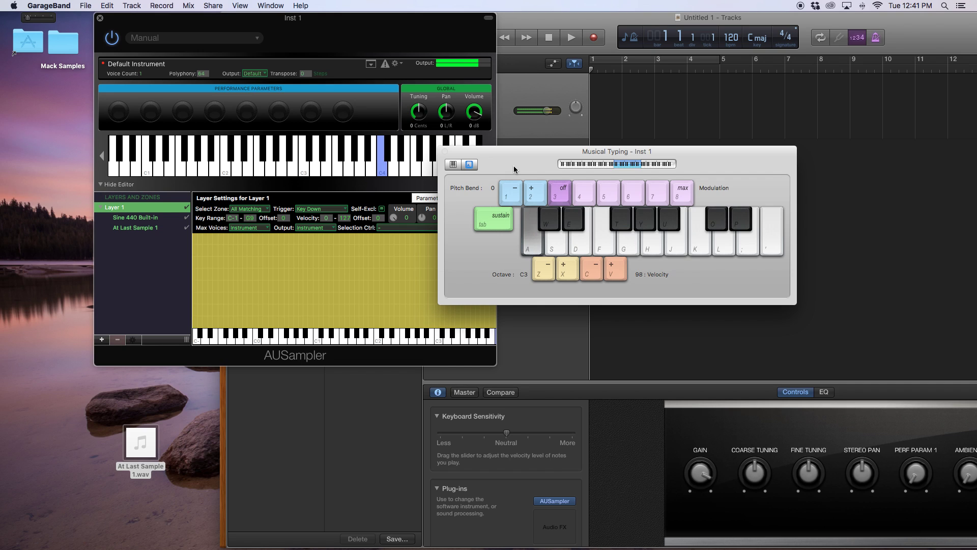
pyautogui.press('a')
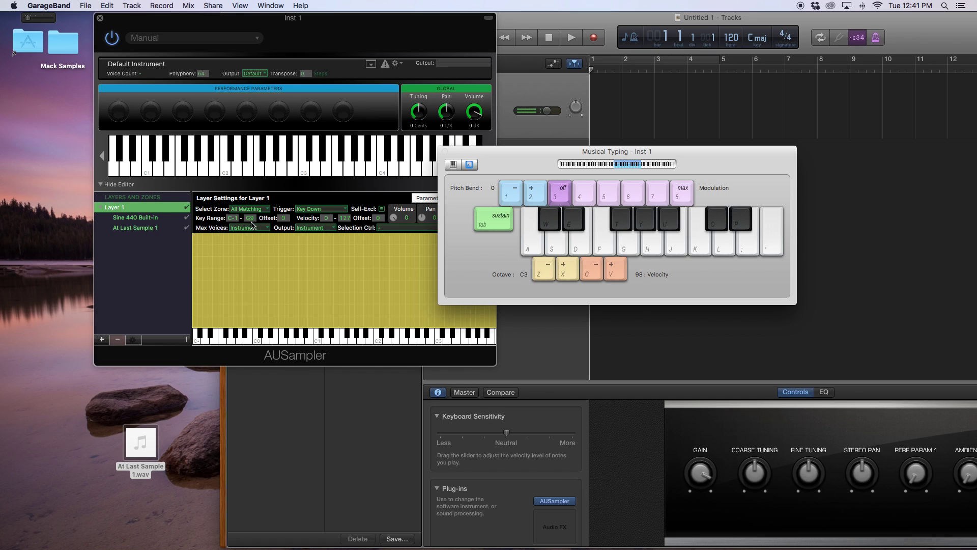
# Step: Remove the Sine 440 Built-in zone and play C4 to hear only the sample
pyautogui.click(135, 219)
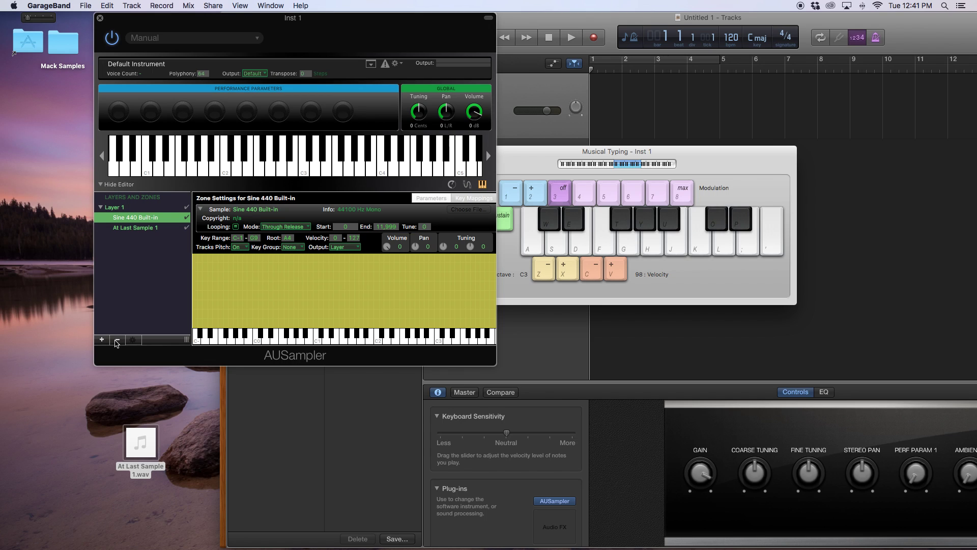
pyautogui.click(116, 340)
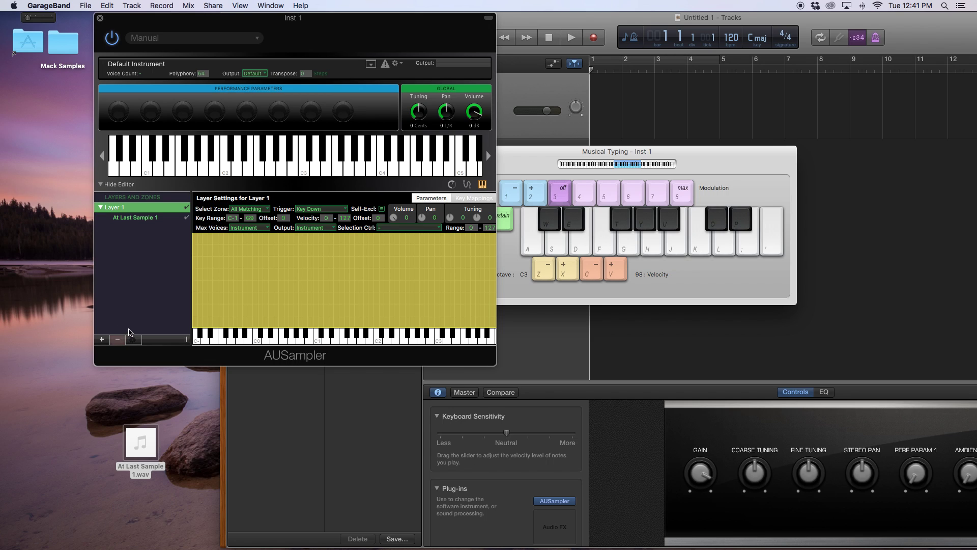
pyautogui.press('a')
# Step: Play the At Last sample at higher pitches with keys S, D, F, O and F
pyautogui.press('s')
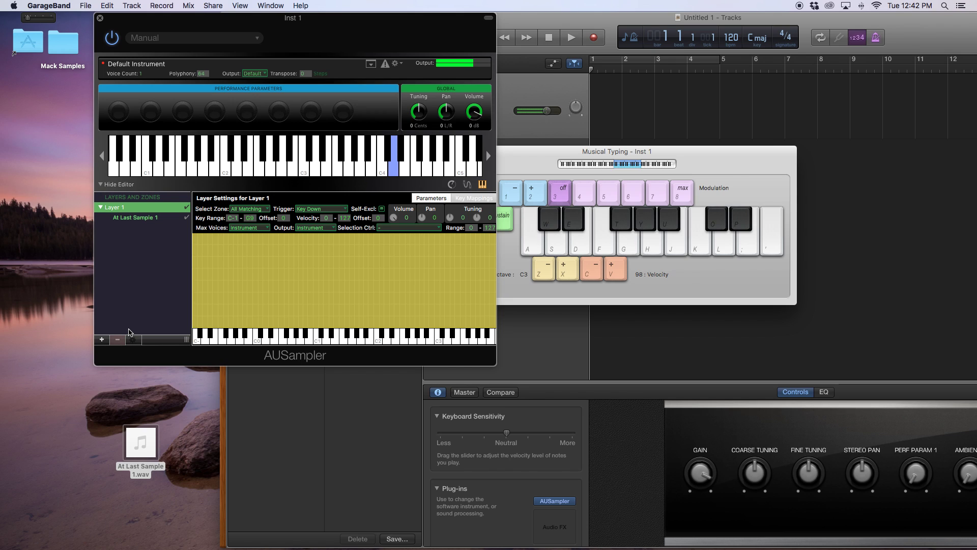
pyautogui.press('d')
pyautogui.press('f')
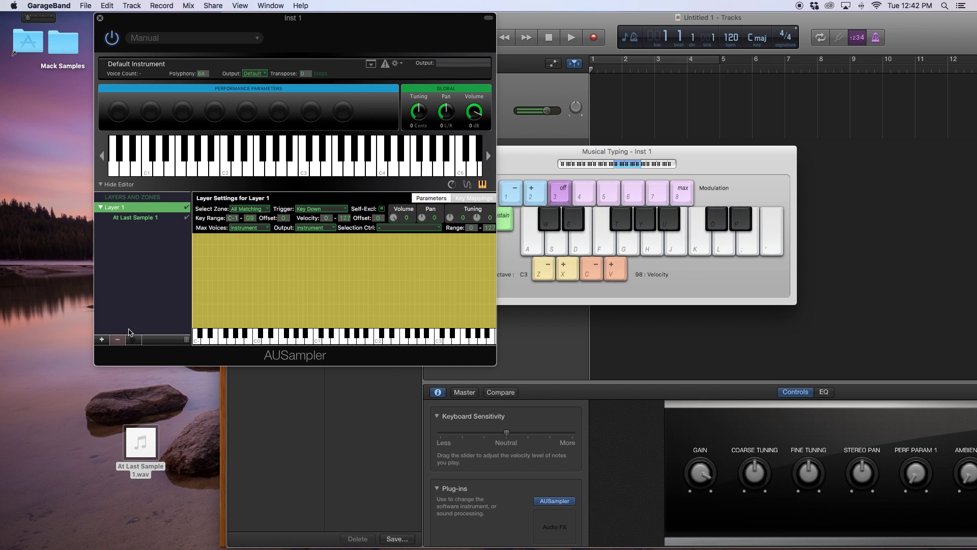
pyautogui.press('o')
pyautogui.press('f')
# Step: Maximize the project window and filter the Loop Browser to show Beats loops
pyautogui.click(382, 17)
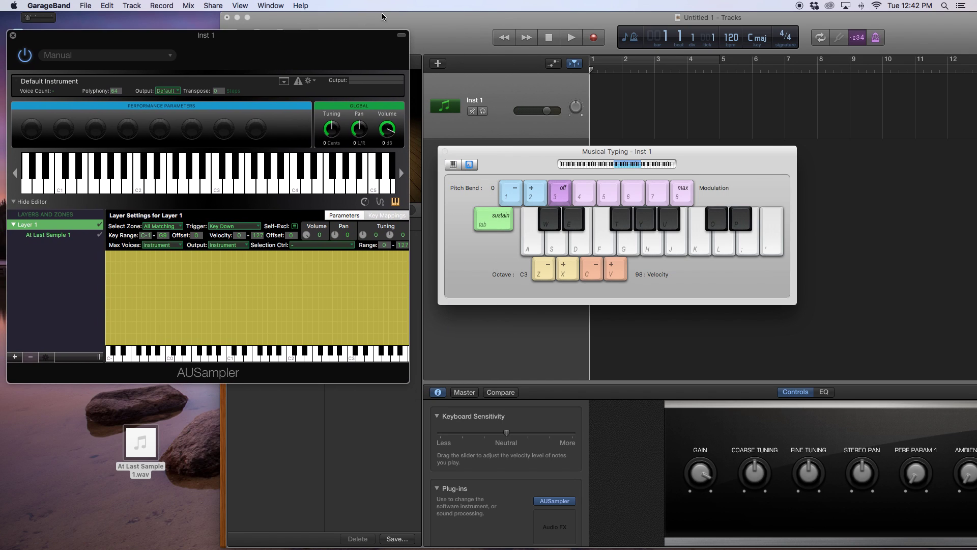
pyautogui.doubleClick(381, 17)
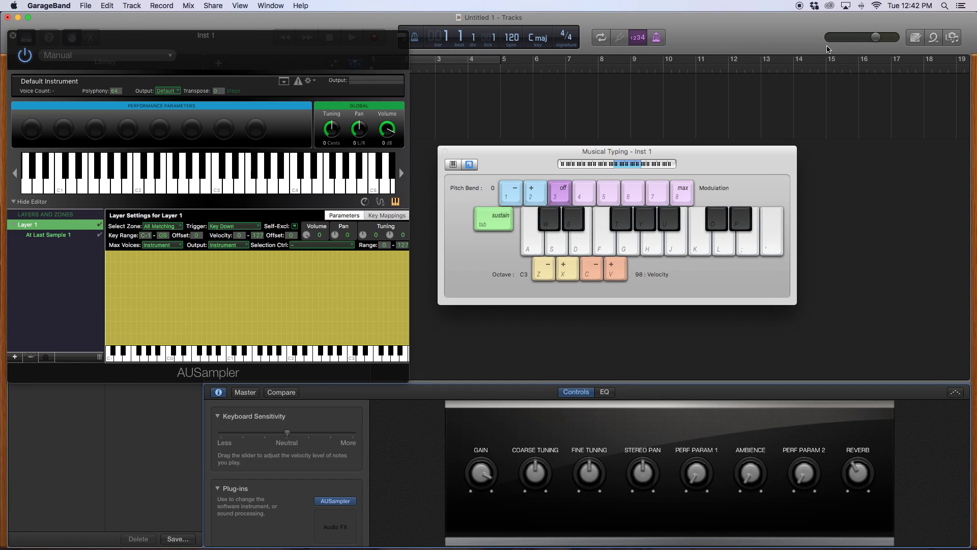
pyautogui.click(933, 44)
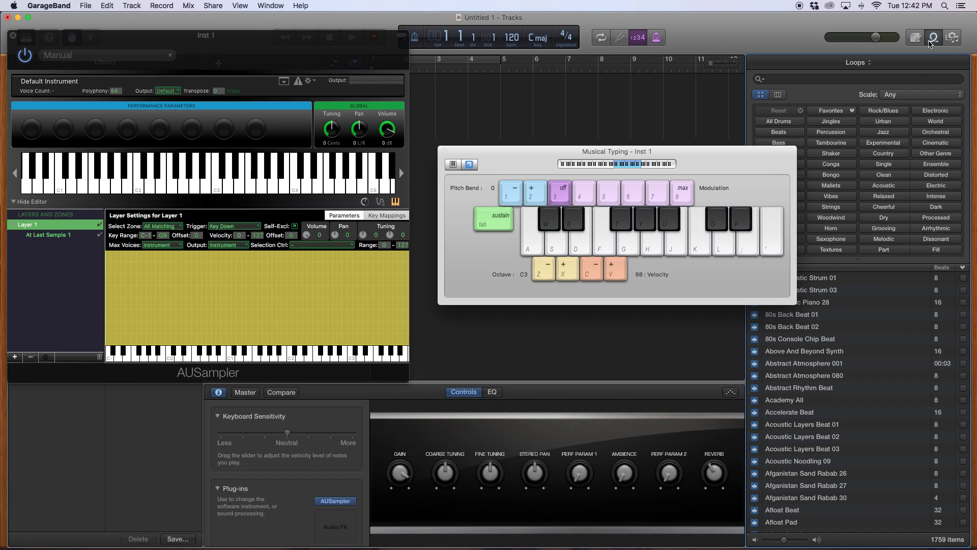
pyautogui.moveTo(742, 157); pyautogui.dragTo(635, 156)
pyautogui.click(780, 134)
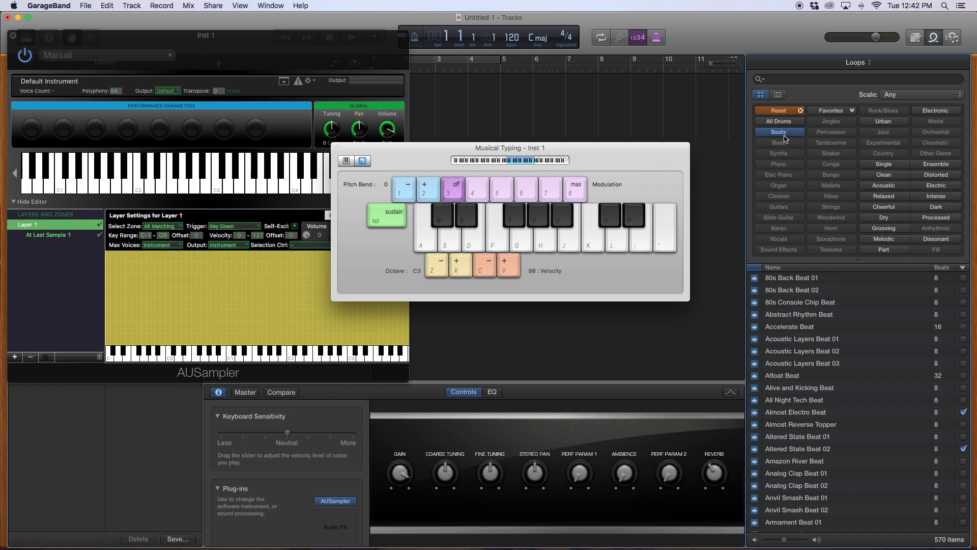
# Step: Preview 80s Back Beat 01 and drop it at bar 1 as a new track
pyautogui.click(804, 281)
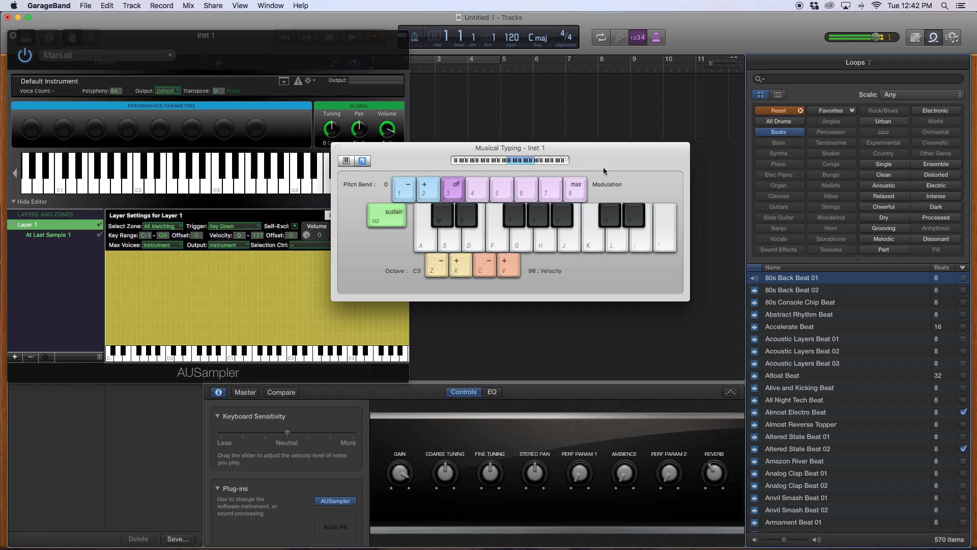
pyautogui.moveTo(591, 150); pyautogui.dragTo(578, 428)
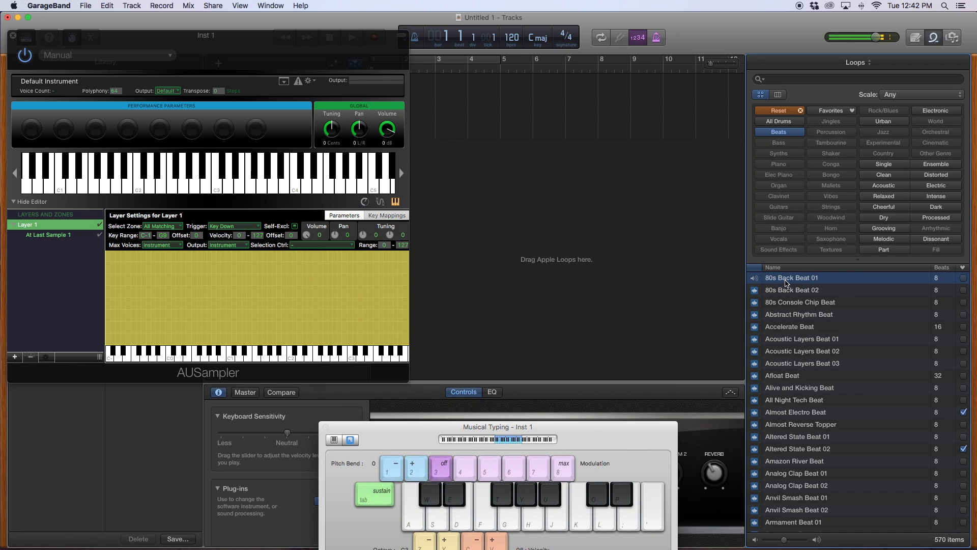
pyautogui.click(785, 281)
pyautogui.moveTo(202, 47); pyautogui.dragTo(26, 306)
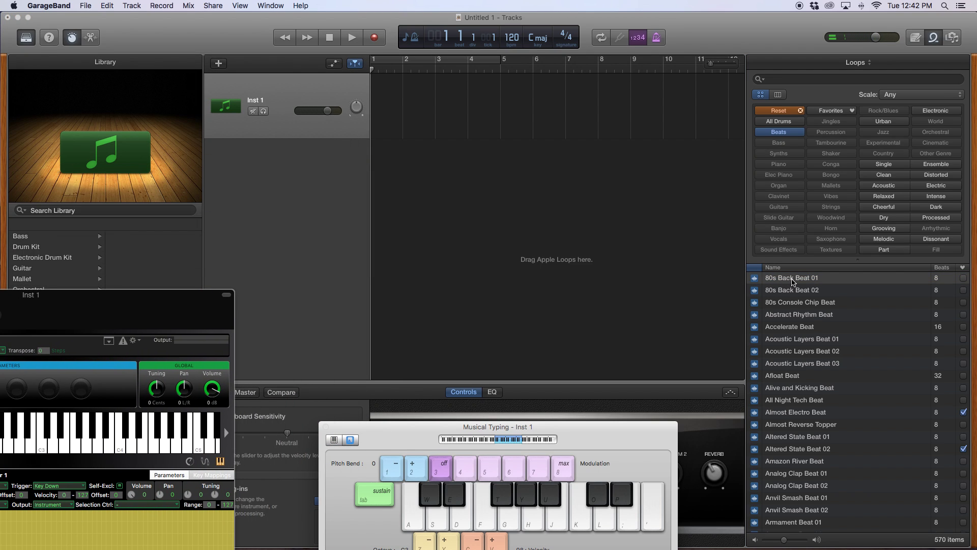
pyautogui.moveTo(793, 281); pyautogui.dragTo(384, 180)
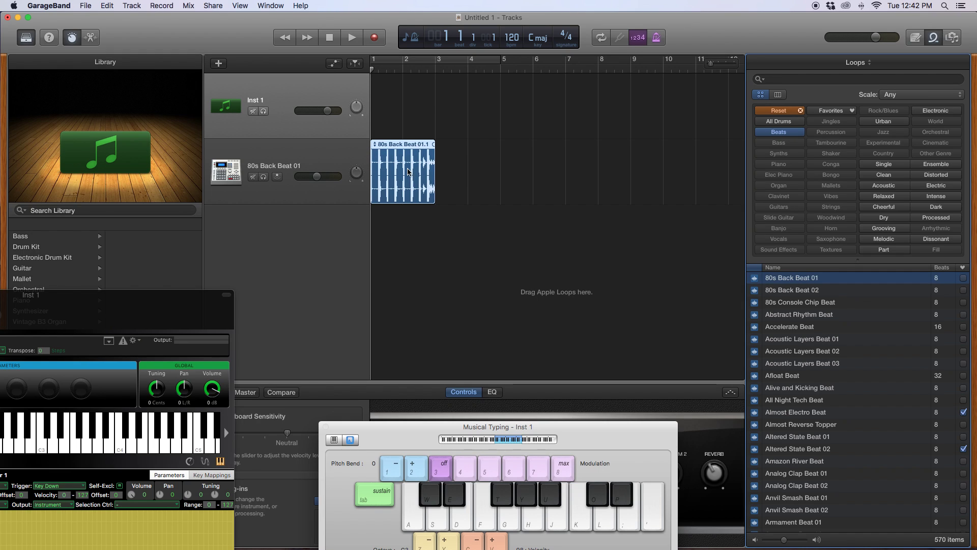
pyautogui.click(333, 162)
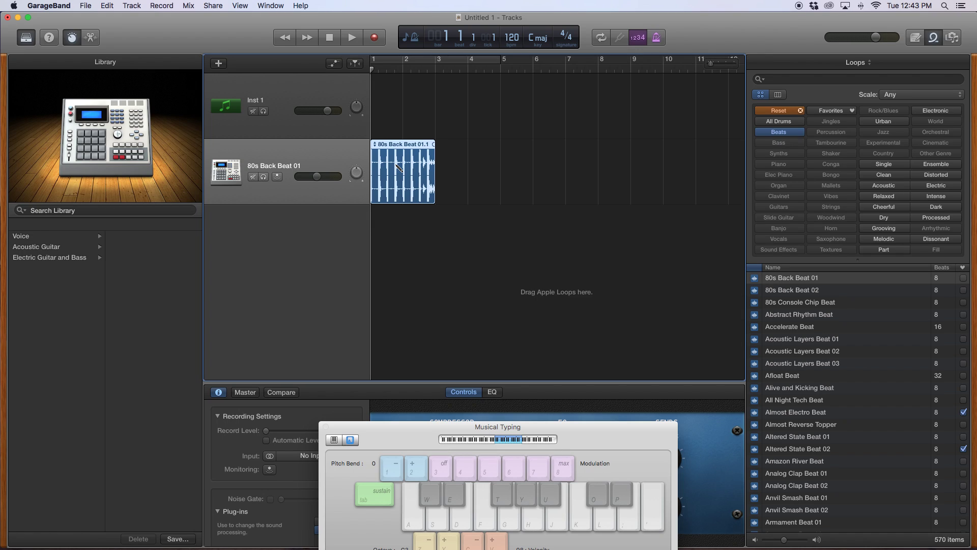
# Step: Repeat the 80s Back Beat region through bar 11, rewind, and select the Inst 1 track
pyautogui.press('super+v')
pyautogui.press('super+v')
pyautogui.press('super+v')
pyautogui.press('super+v')
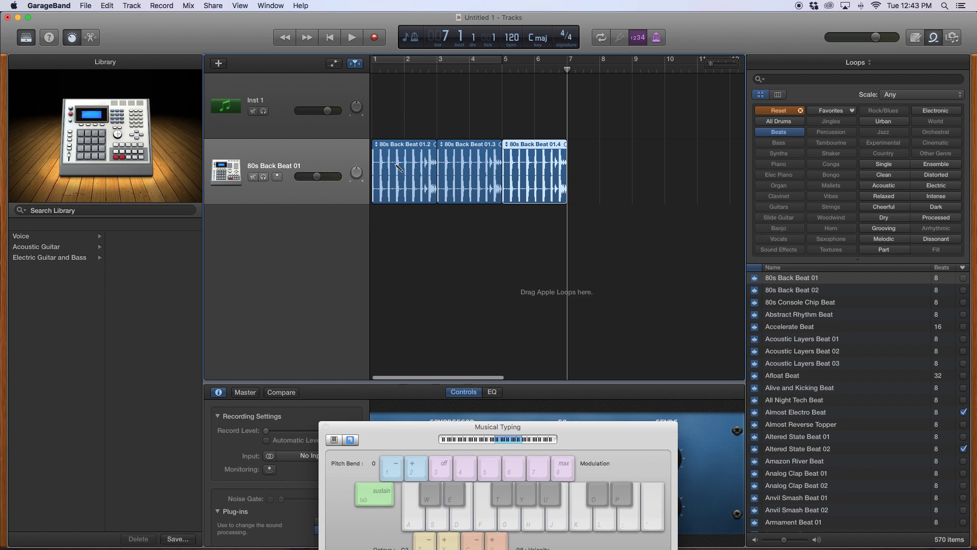
pyautogui.press('super+v')
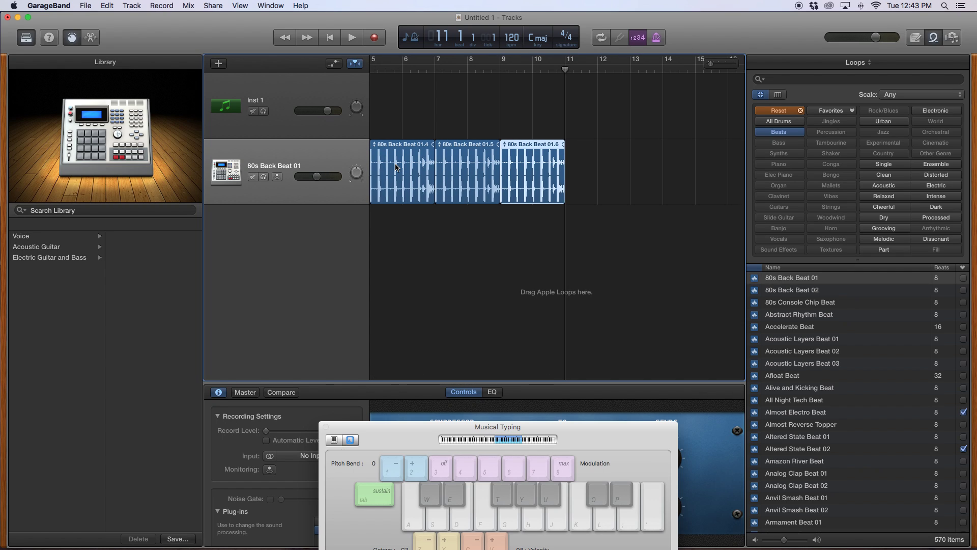
pyautogui.click(330, 38)
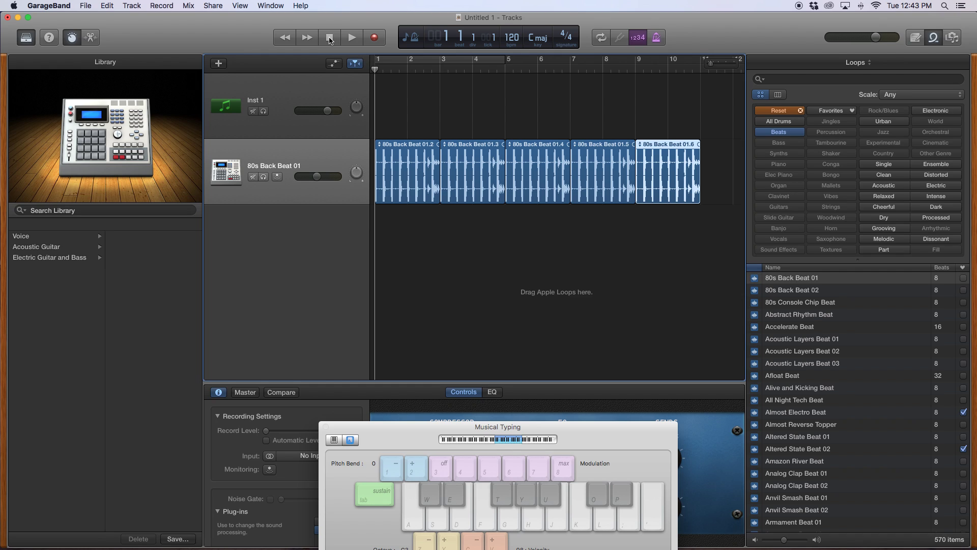
pyautogui.click(308, 87)
pyautogui.moveTo(392, 434); pyautogui.dragTo(325, 296)
# Step: Play the beat while triggering At Last notes on keys A, S and Y, then stop and rewind
pyautogui.press('a')
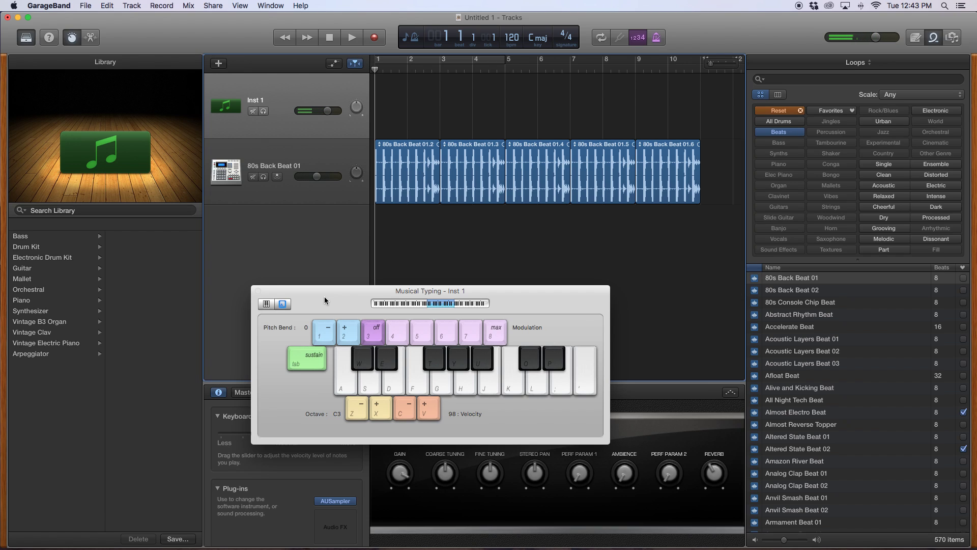
pyautogui.press('space')
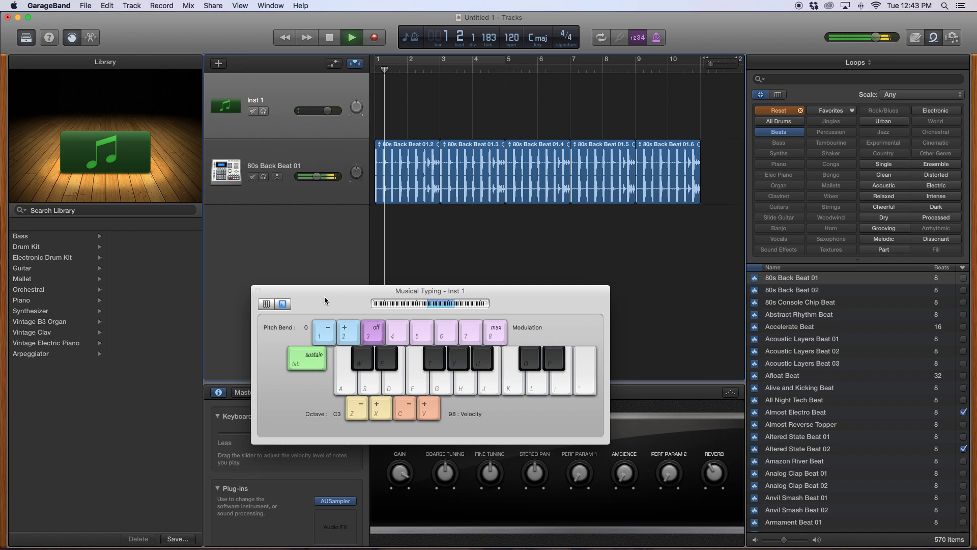
pyautogui.press('s')
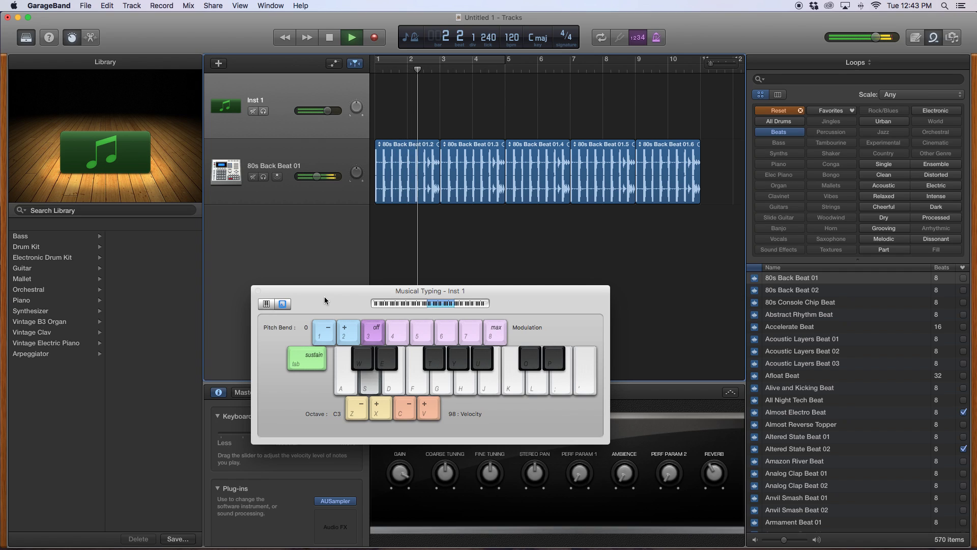
pyautogui.press('y')
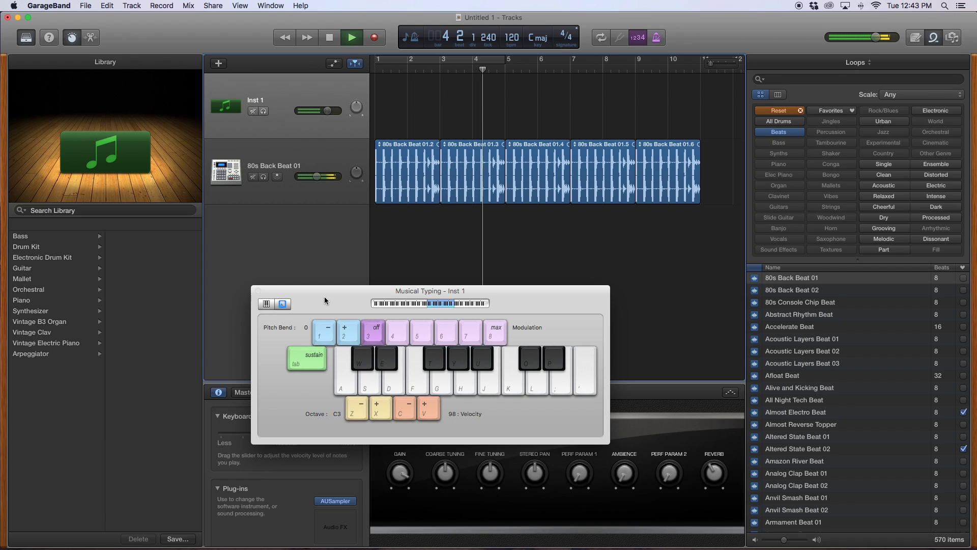
pyautogui.press('y')
pyautogui.press('y')
pyautogui.press('y')
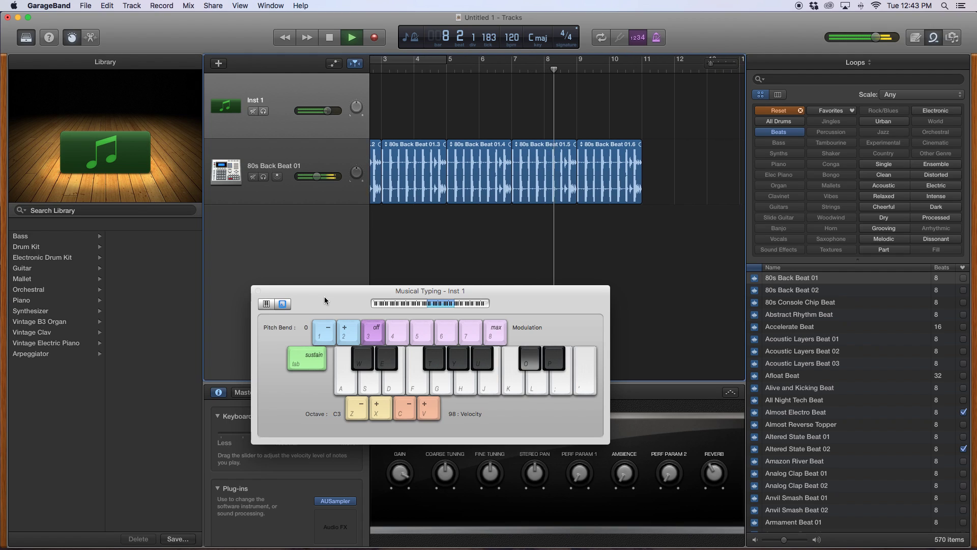
pyautogui.press('space')
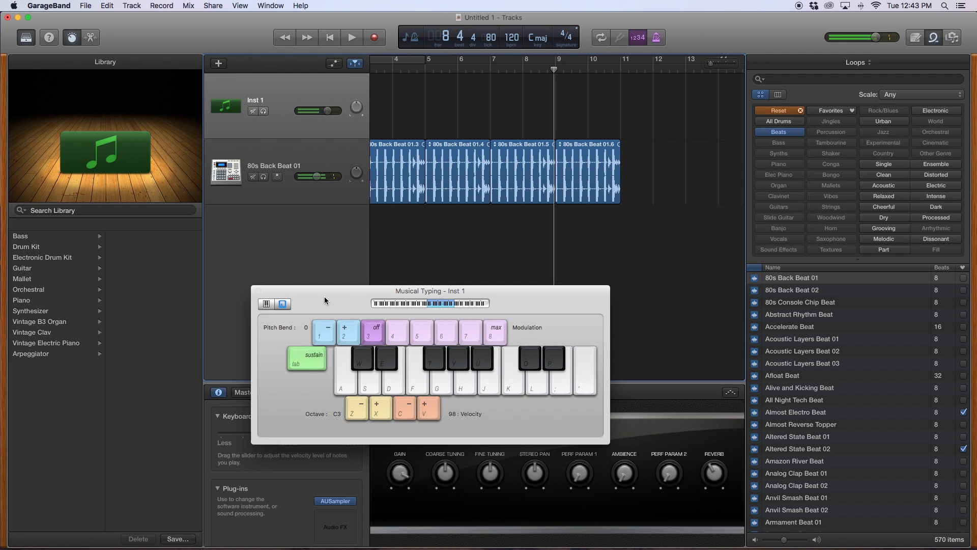
pyautogui.click(329, 37)
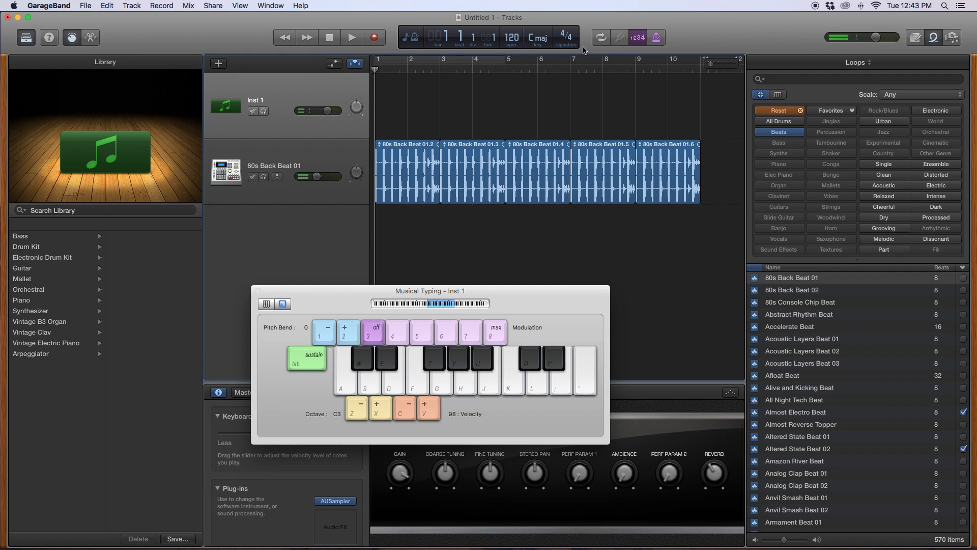
# Step: Record four O-key sample notes on Inst 1 over the beat, then stop recording
pyautogui.click(375, 38)
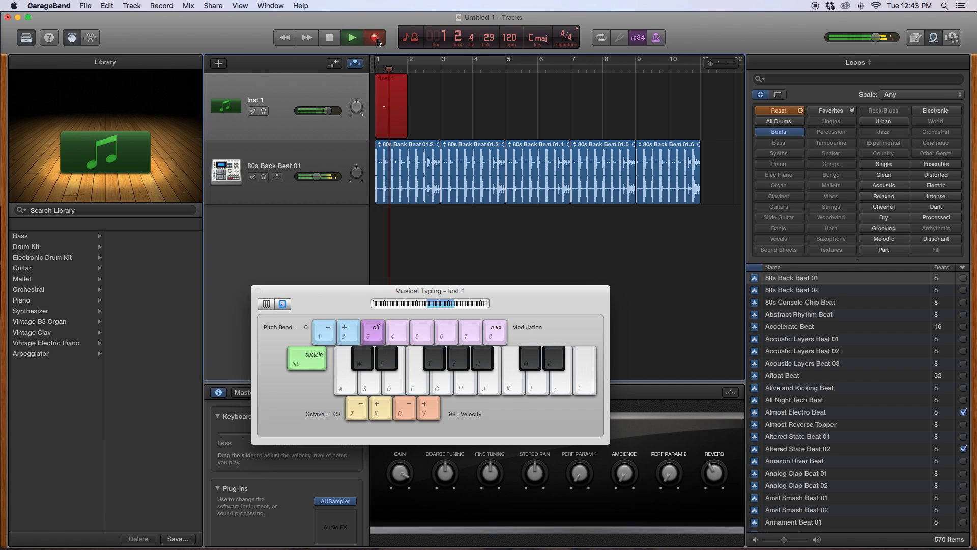
pyautogui.press('o')
pyautogui.press('o')
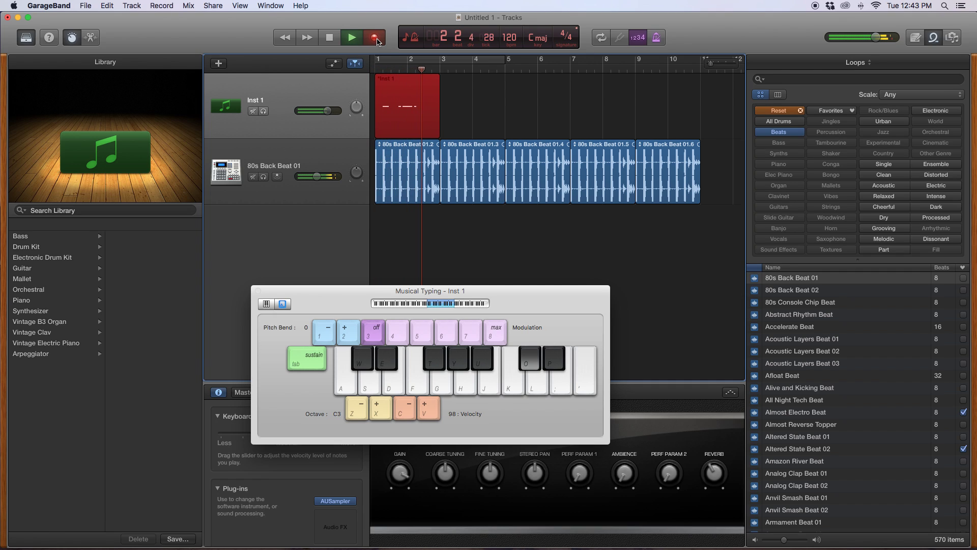
pyautogui.press('o')
pyautogui.press('o')
pyautogui.press('o')
pyautogui.press('o')
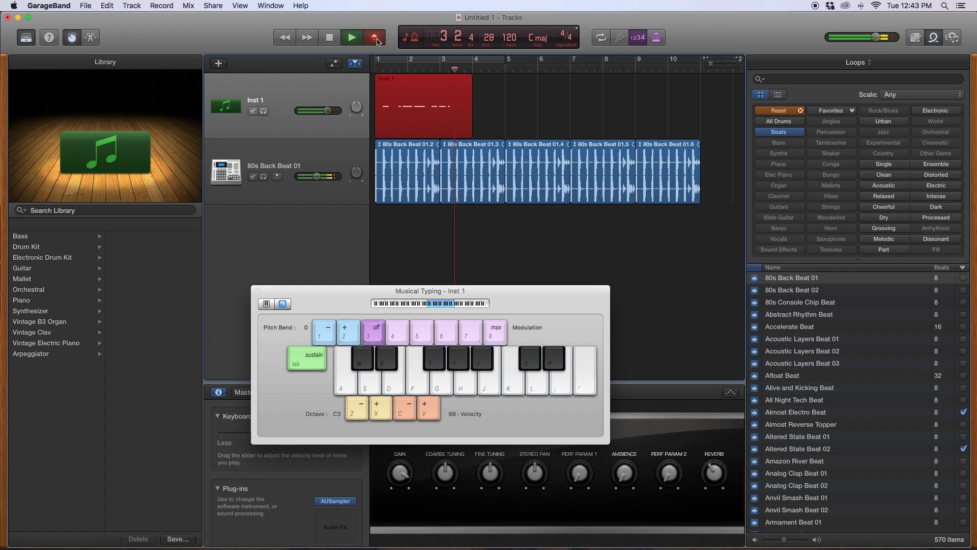
pyautogui.press('o')
pyautogui.press('o')
pyautogui.press('o')
pyautogui.press('o')
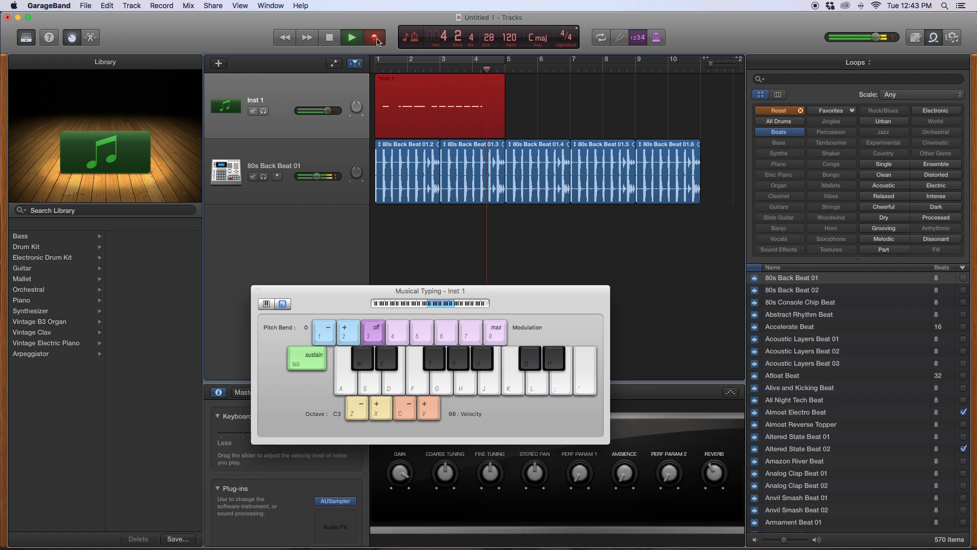
pyautogui.press('o')
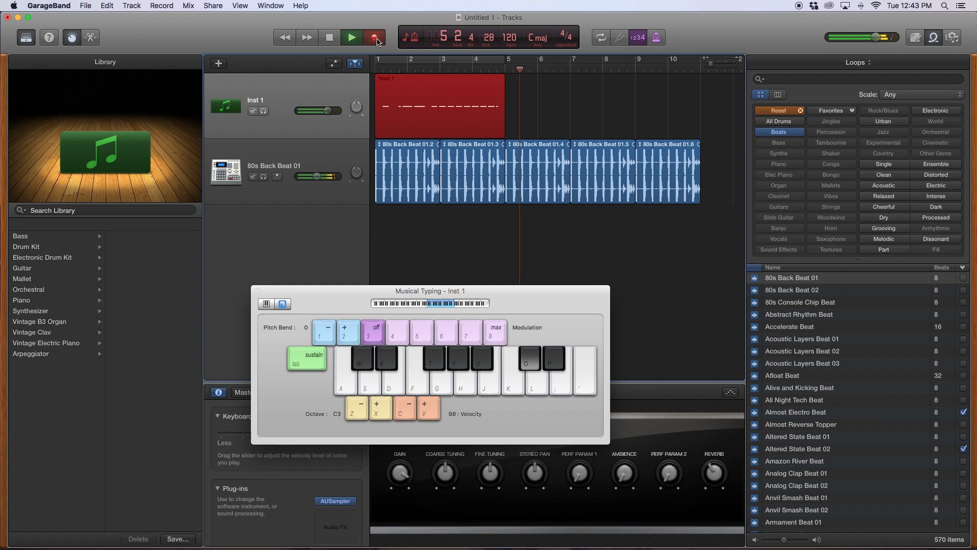
pyautogui.press('space')
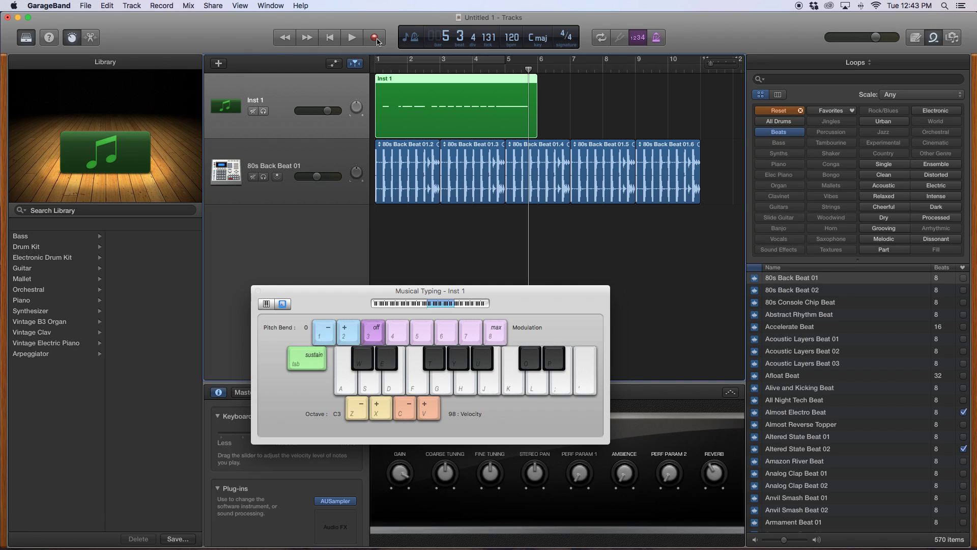
pyautogui.press('j')
pyautogui.press('j')
# Step: Alternate G and H sample notes on the AUSampler without recording
pyautogui.press('g')
pyautogui.press('h')
pyautogui.press('g')
pyautogui.press('h')
pyautogui.press('g')
pyautogui.press('h')
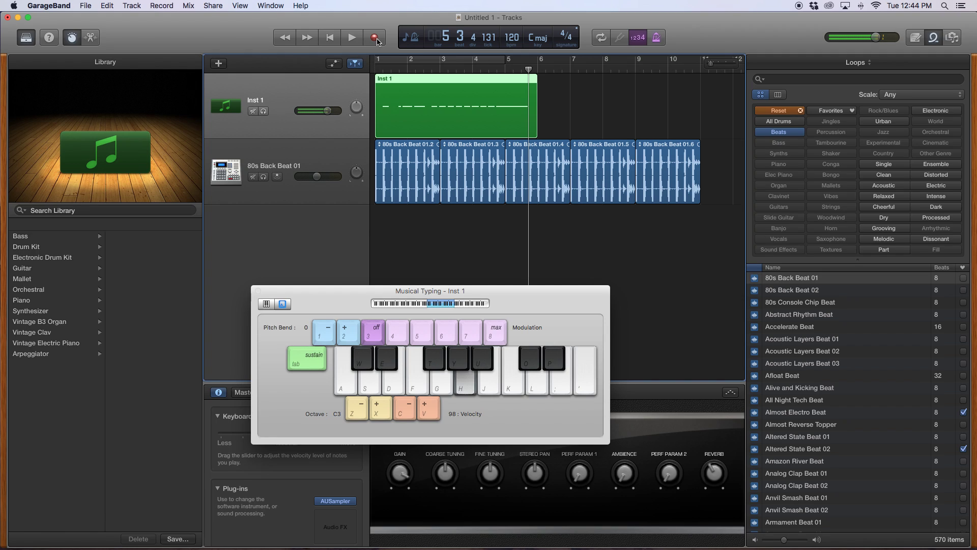
pyautogui.press('g')
pyautogui.press('h')
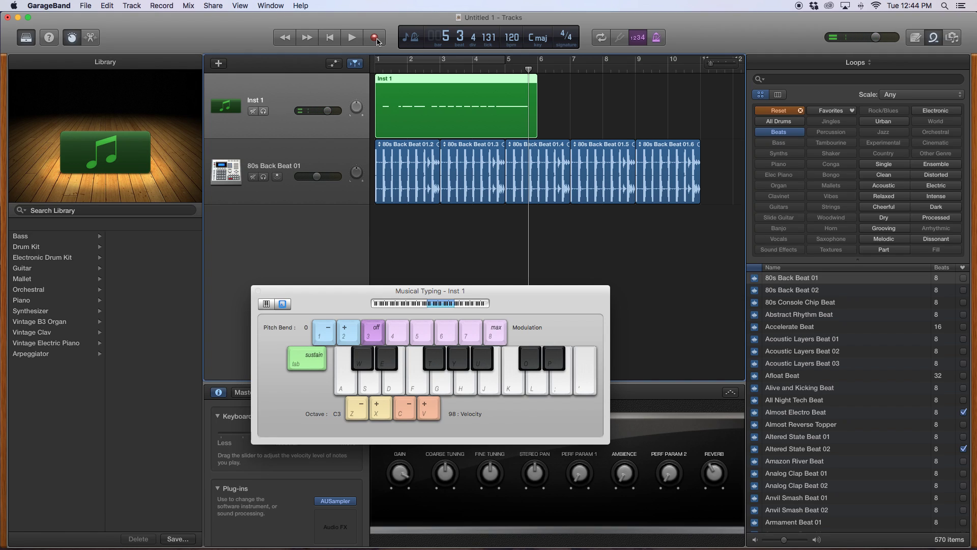
pyautogui.press('g')
pyautogui.press('h')
pyautogui.press('g')
pyautogui.press('g')
pyautogui.press('g')
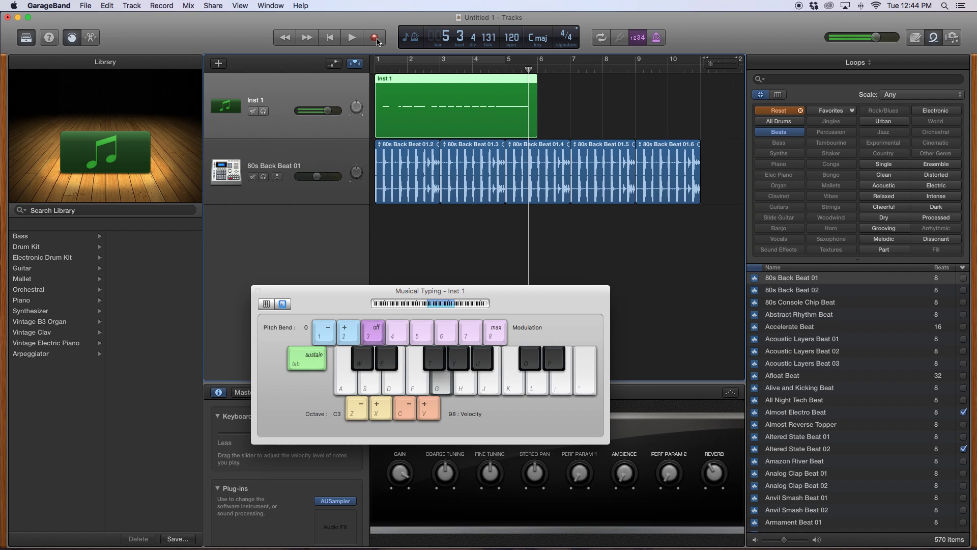